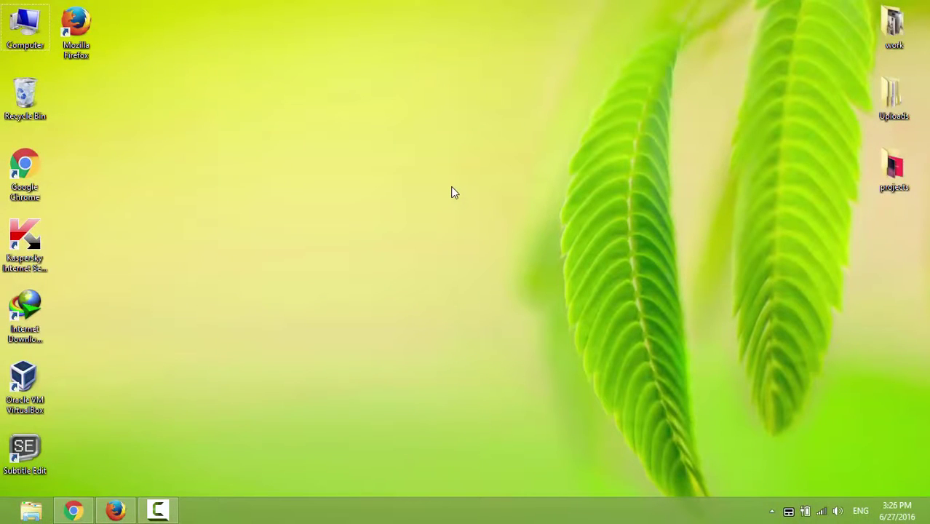
# Sign in to Google from the homepage with the saved password and open the account menu.
pyautogui.click(115, 510)
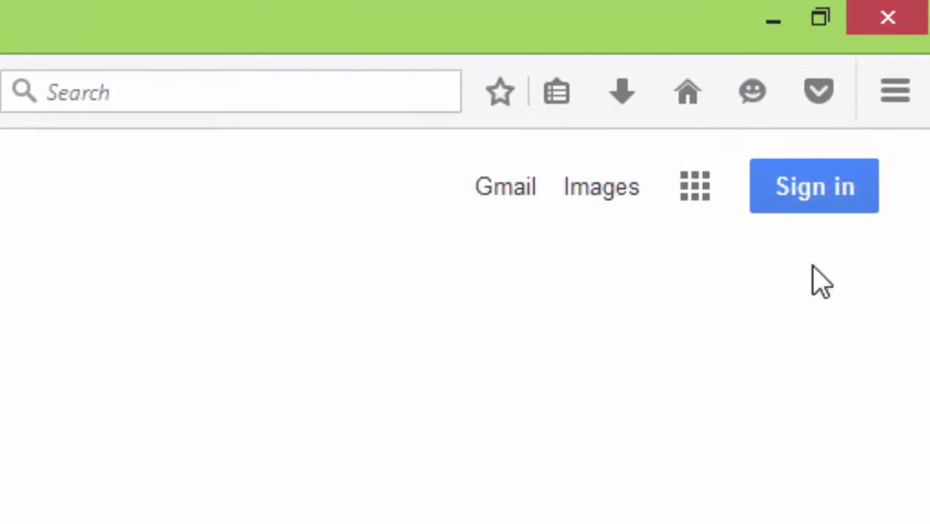
pyautogui.click(830, 204)
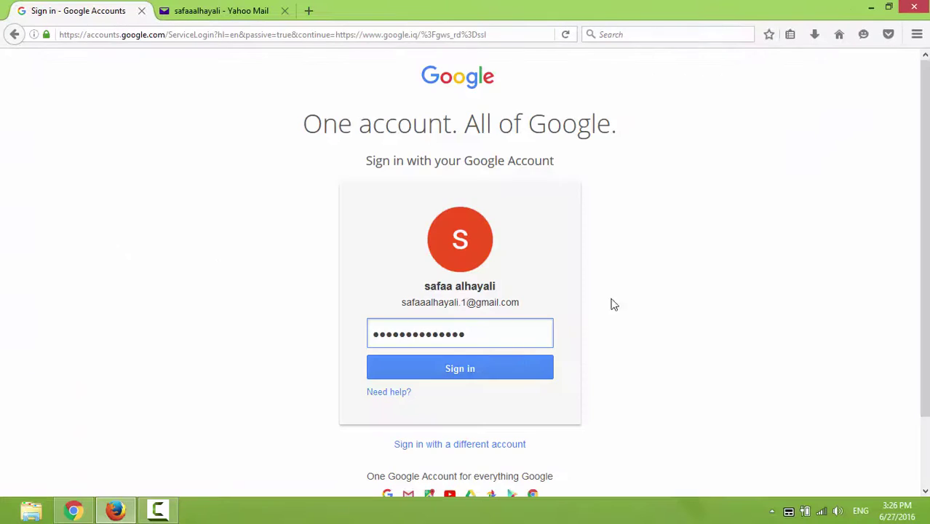
pyautogui.click(510, 367)
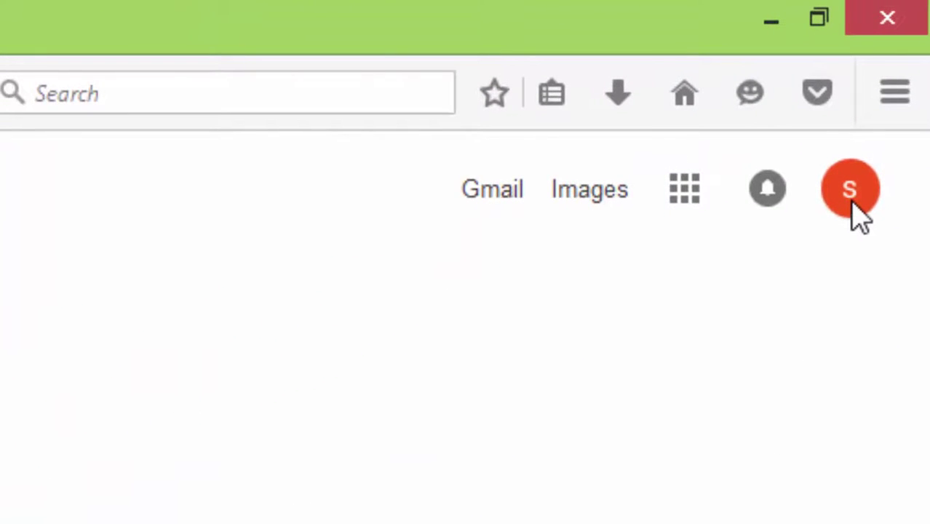
pyautogui.click(852, 201)
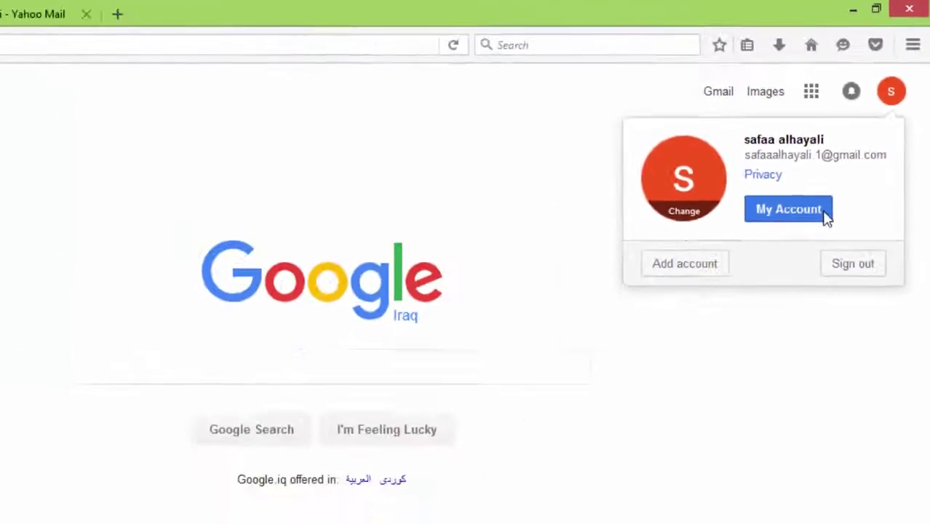
# Go to My Account's Account preferences, choose Delete products, and re-confirm the account password.
pyautogui.click(739, 372)
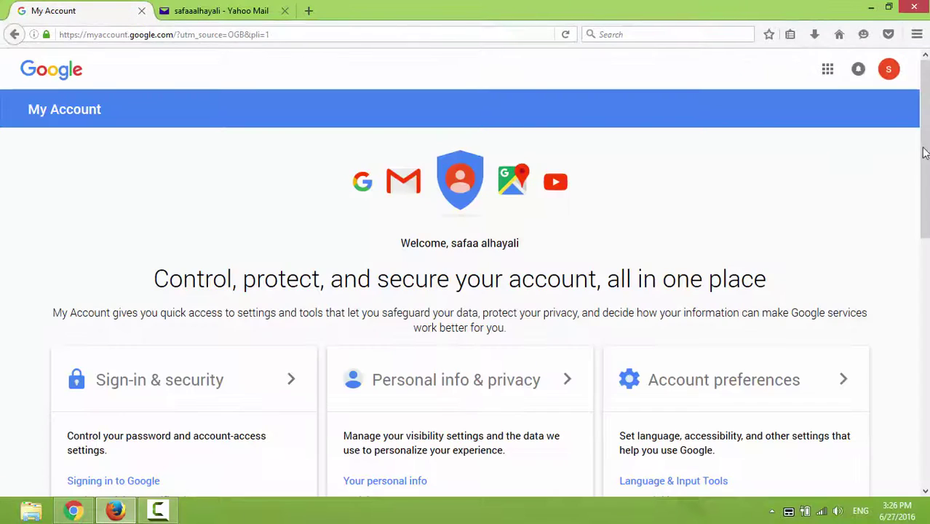
pyautogui.scroll(-3, 810, 247)
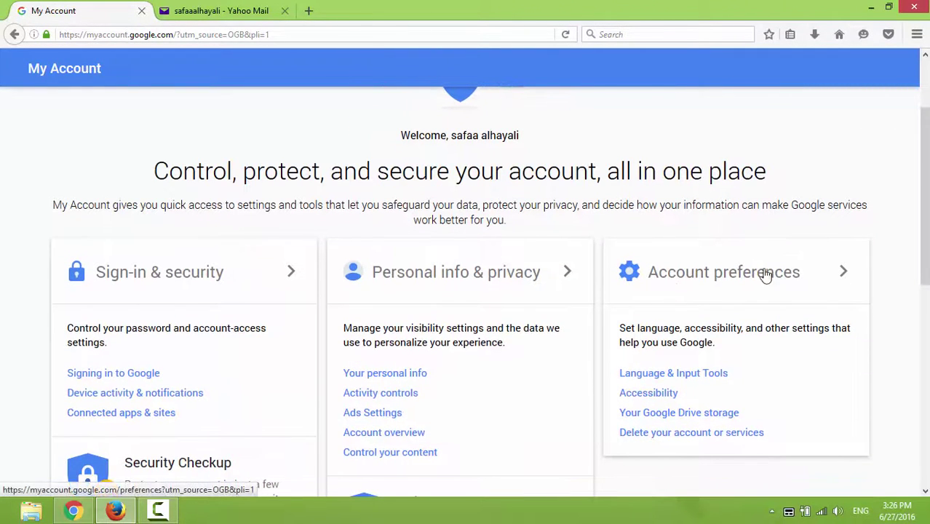
pyautogui.click(793, 277)
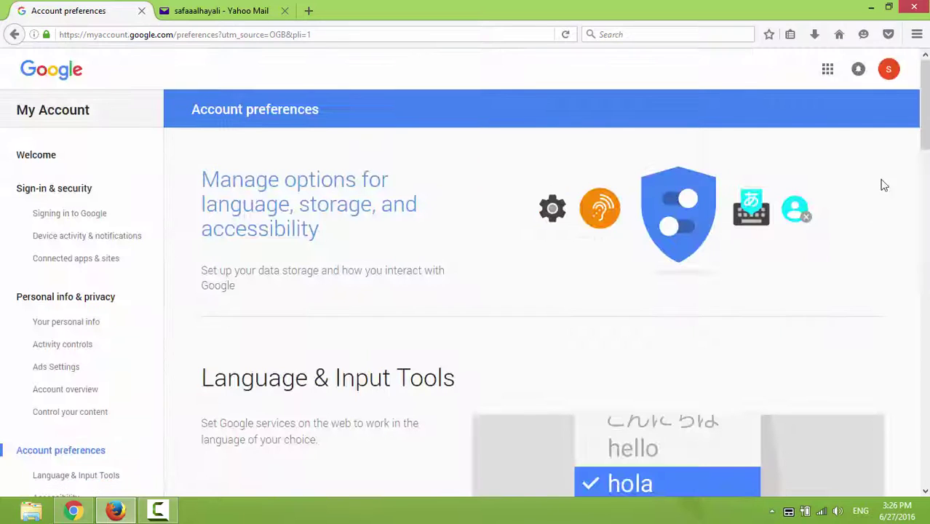
pyautogui.scroll(-4, 908, 160)
pyautogui.scroll(-10, 542, 292)
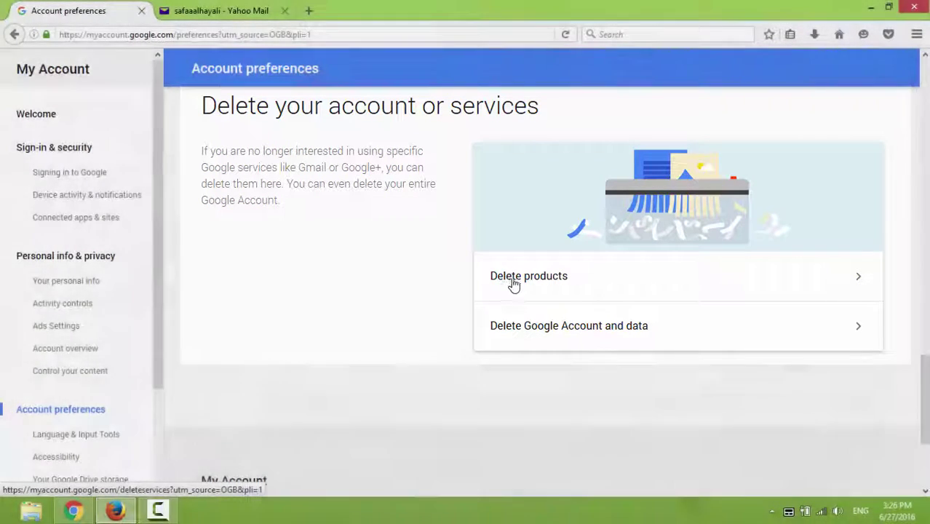
pyautogui.click(517, 283)
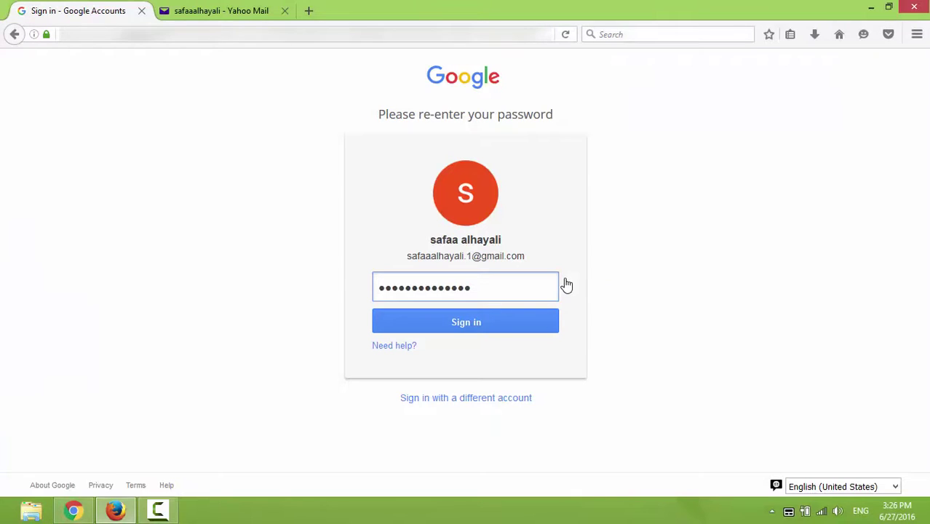
pyautogui.click(534, 320)
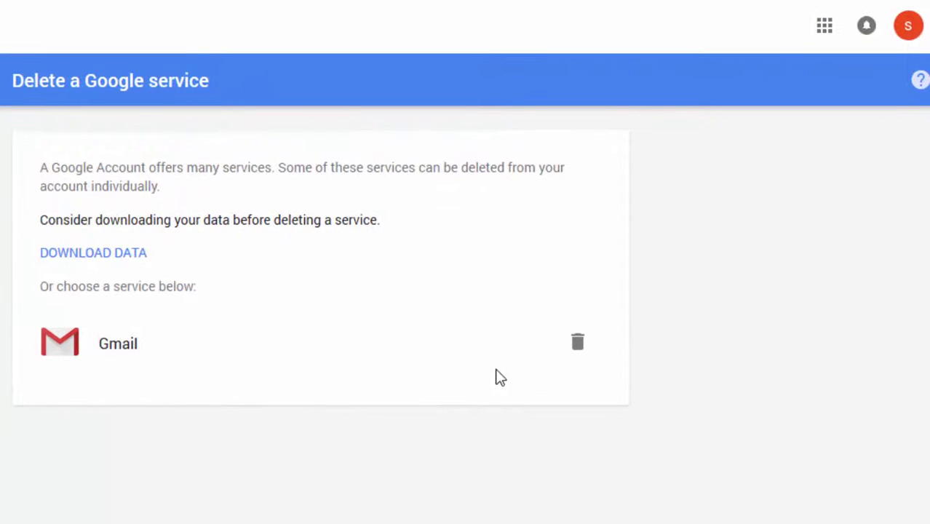
# Pick Gmail for deletion and send a verification email to the replacement Yahoo sign-in address.
pyautogui.click(578, 349)
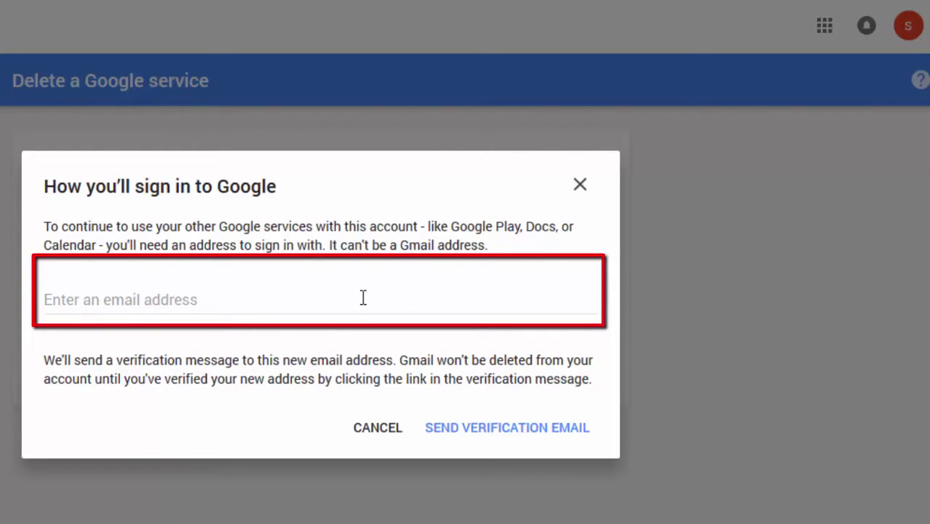
pyautogui.click(363, 298)
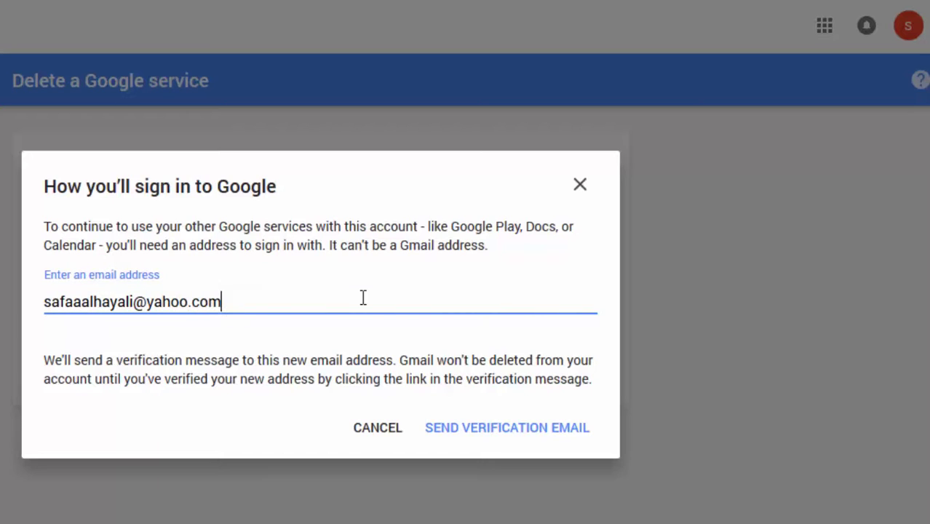
pyautogui.moveTo(231, 301); pyautogui.dragTo(149, 305)
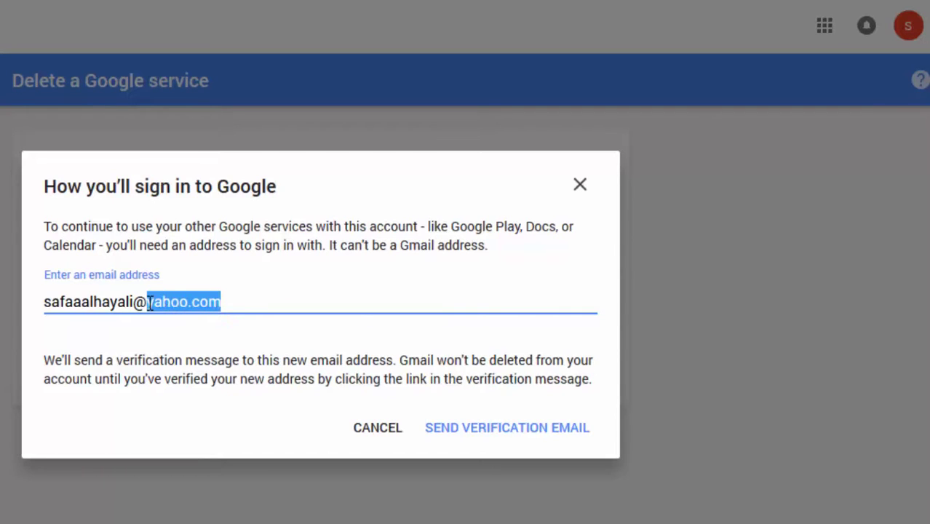
pyautogui.click(275, 301)
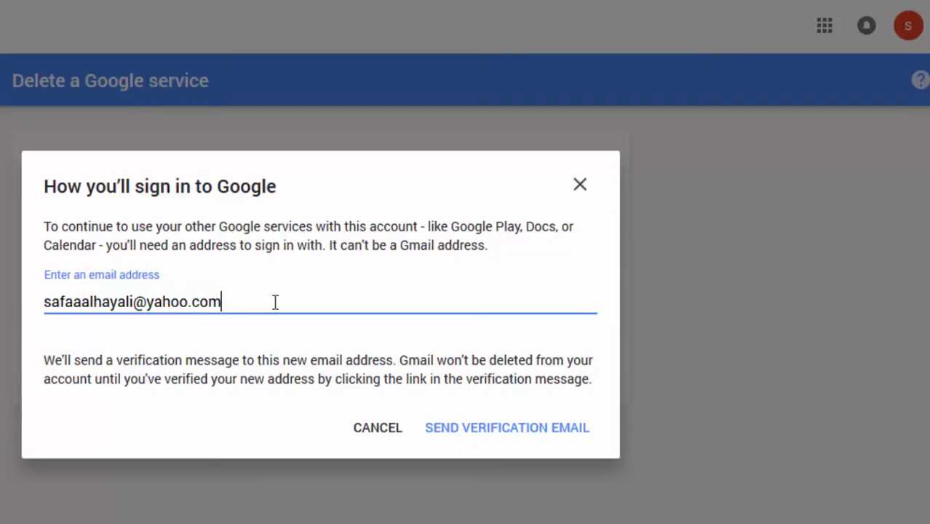
pyautogui.click(553, 437)
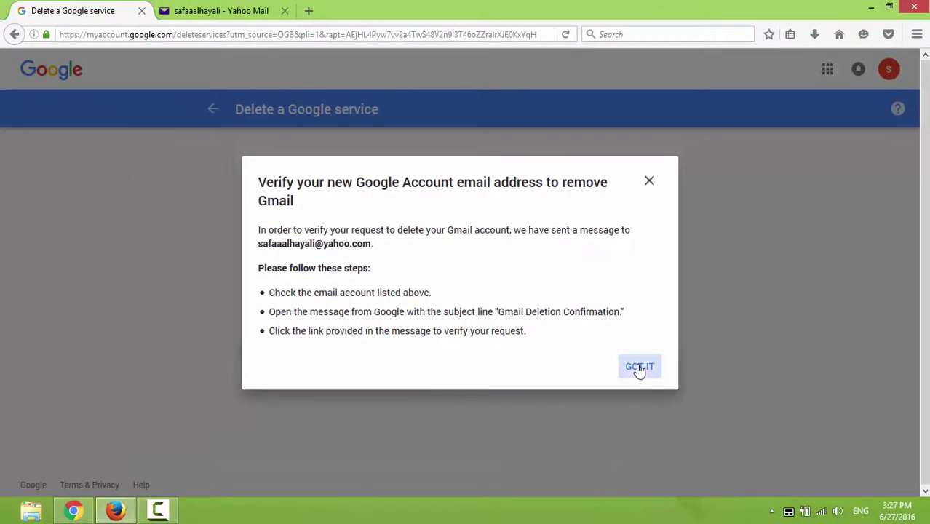
# Refresh the Yahoo inbox and open the Gmail Deletion Confirmation email, scrolling to its verification link.
pyautogui.click(638, 369)
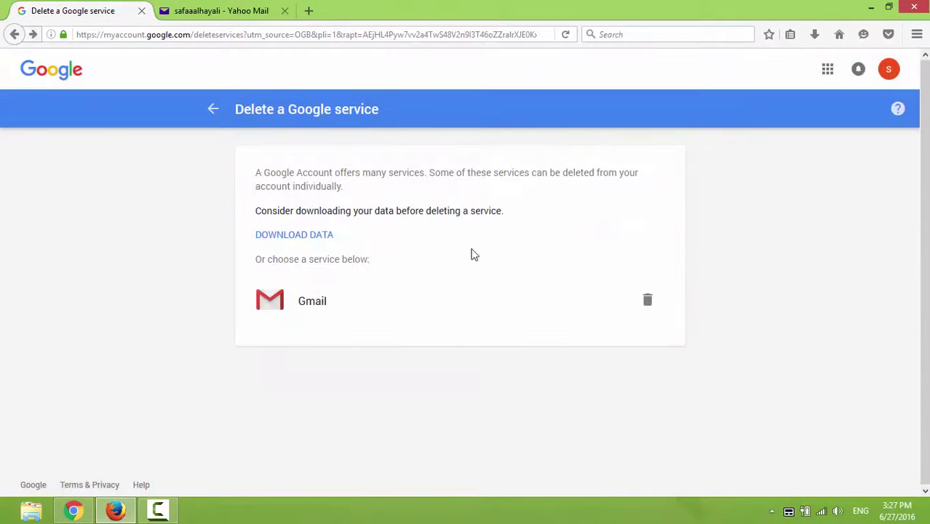
pyautogui.click(211, 11)
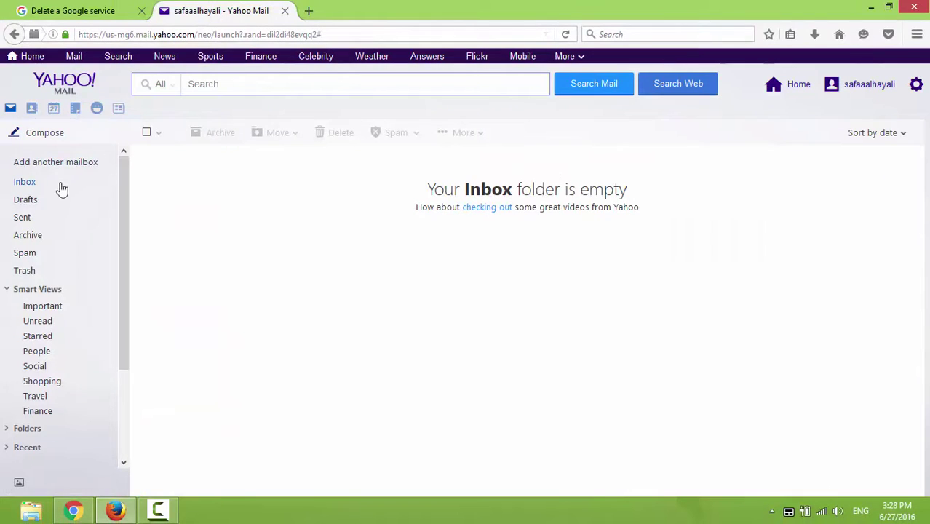
pyautogui.click(104, 181)
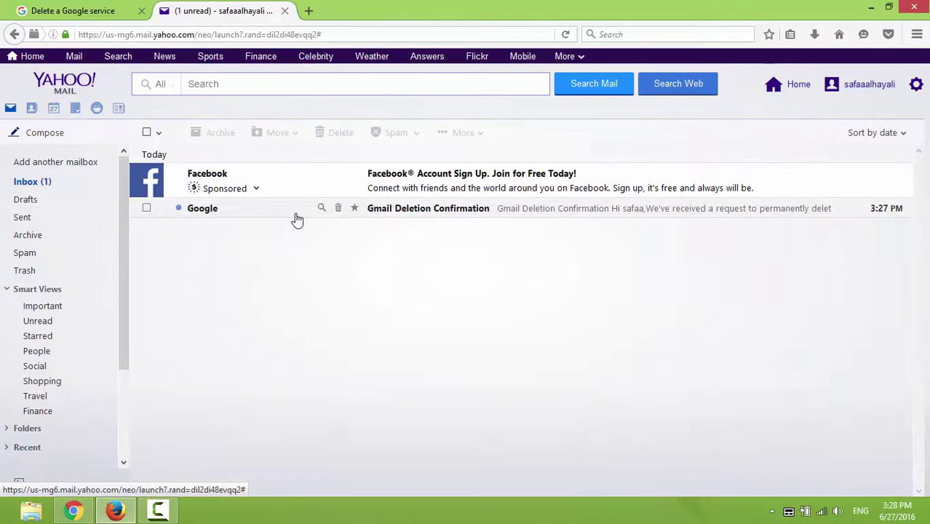
pyautogui.click(453, 211)
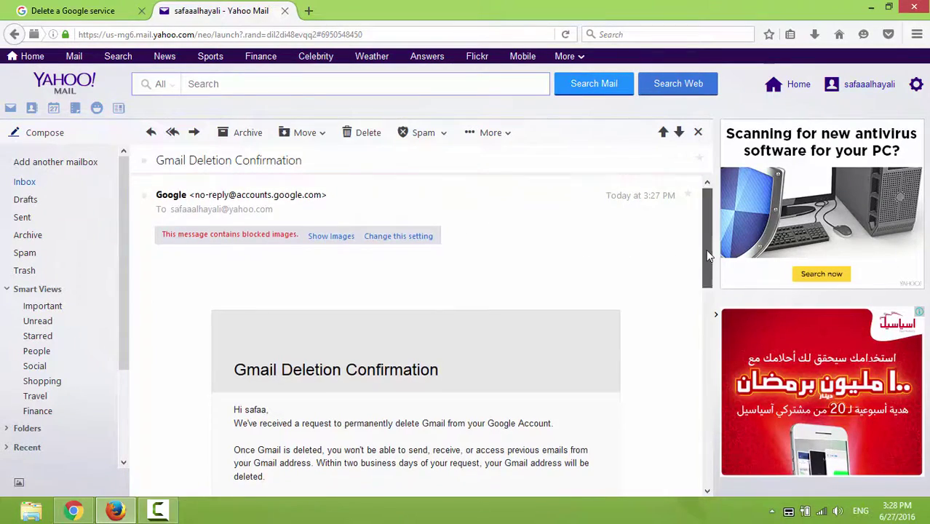
pyautogui.moveTo(706, 246); pyautogui.dragTo(710, 348)
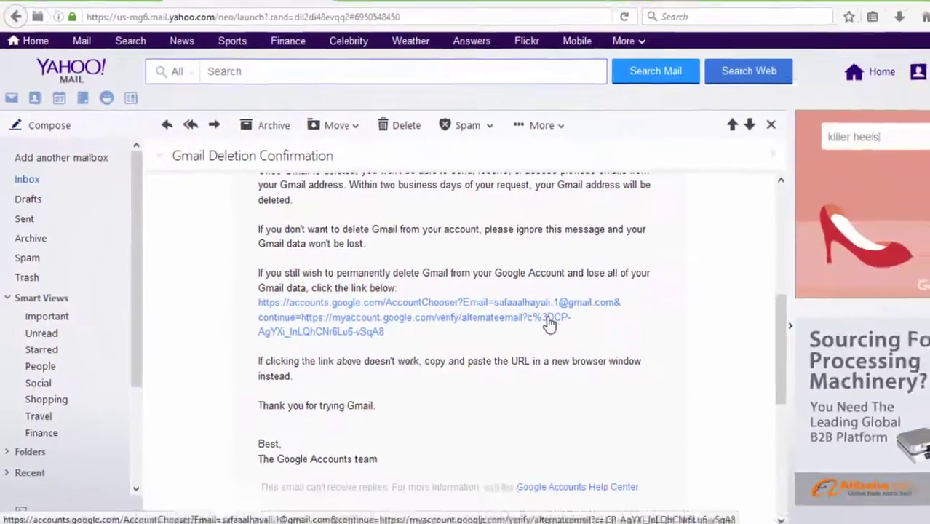
# Follow the verification link, tick 'Yes, I want to delete', and confirm DELETE GMAIL.
pyautogui.click(549, 324)
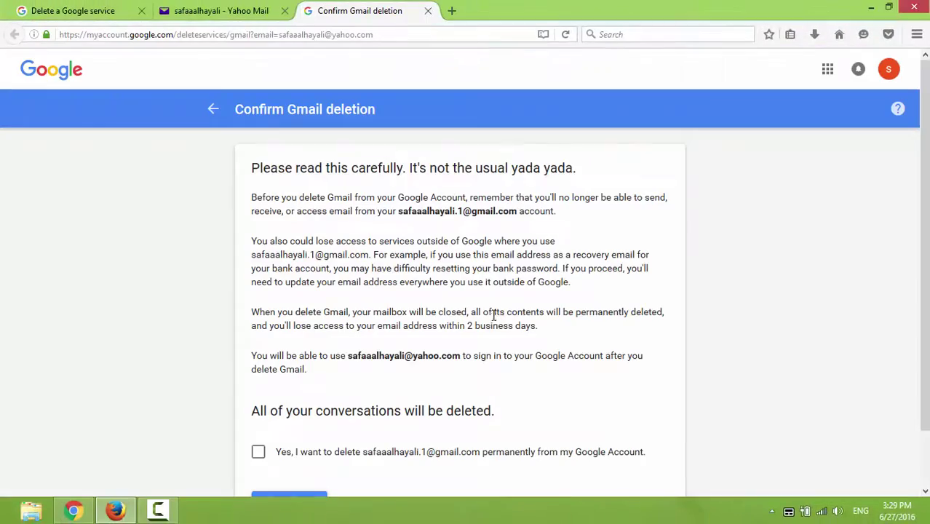
pyautogui.scroll(-2, 800, 292)
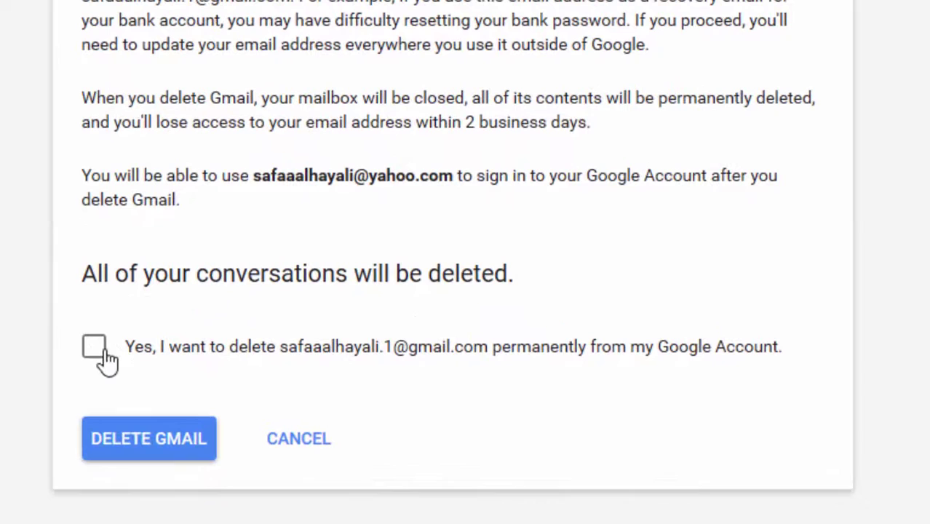
pyautogui.click(102, 356)
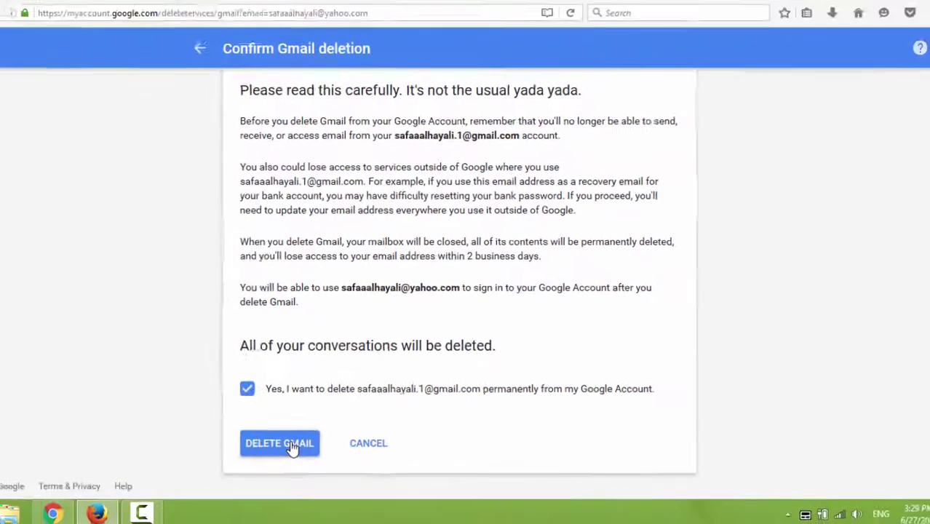
pyautogui.click(169, 448)
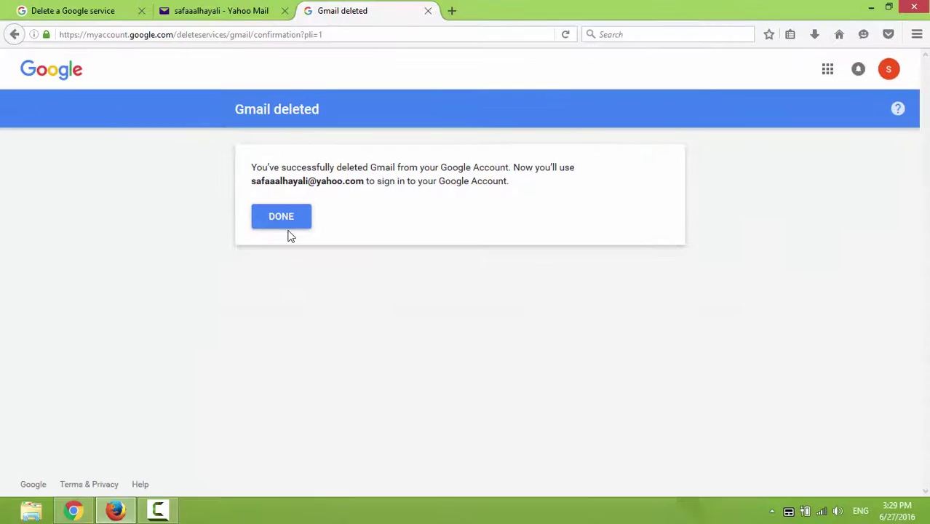
pyautogui.click(284, 222)
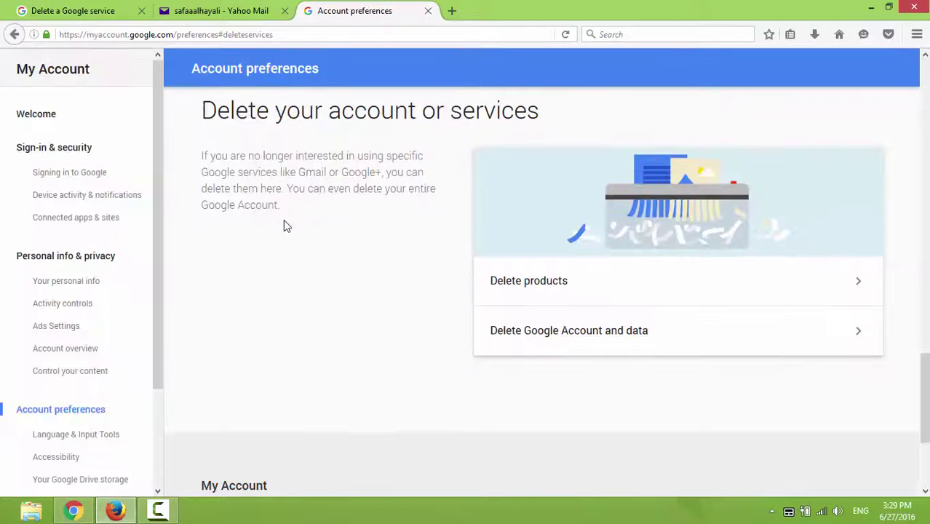
# Sign out, then sign back in with the Yahoo address and the account password.
pyautogui.scroll(10, 895, 376)
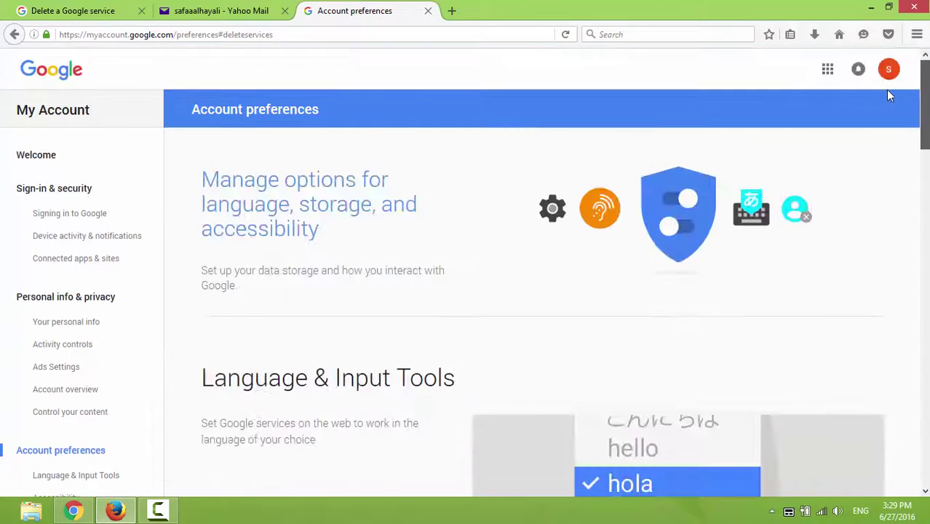
pyautogui.click(888, 70)
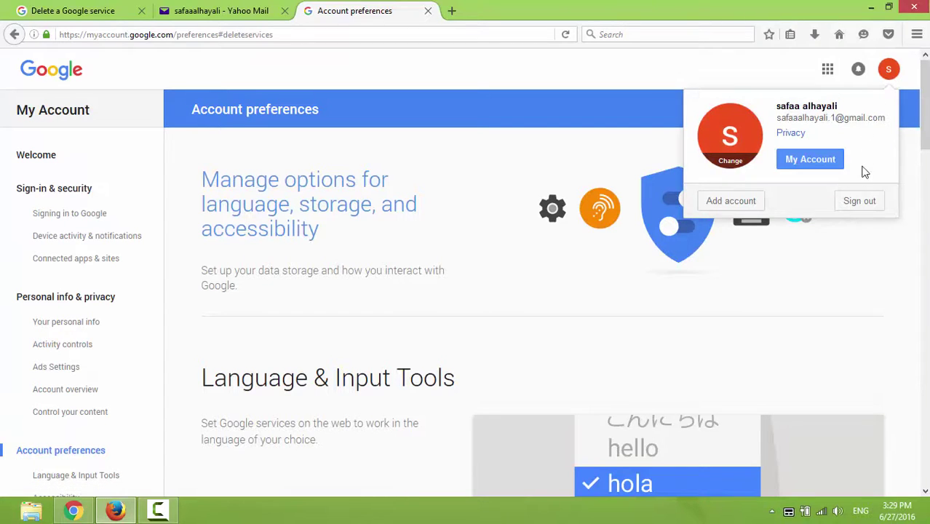
pyautogui.click(867, 201)
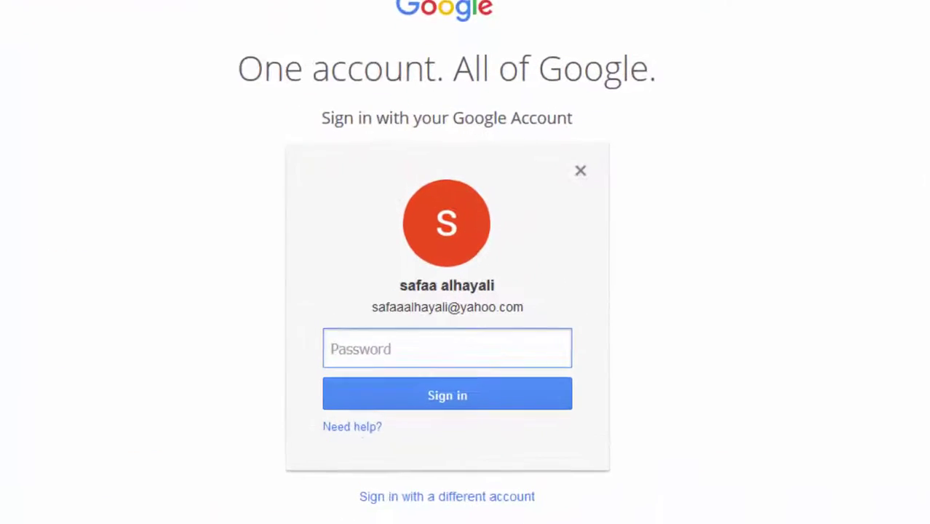
pyautogui.moveTo(534, 305); pyautogui.dragTo(352, 312)
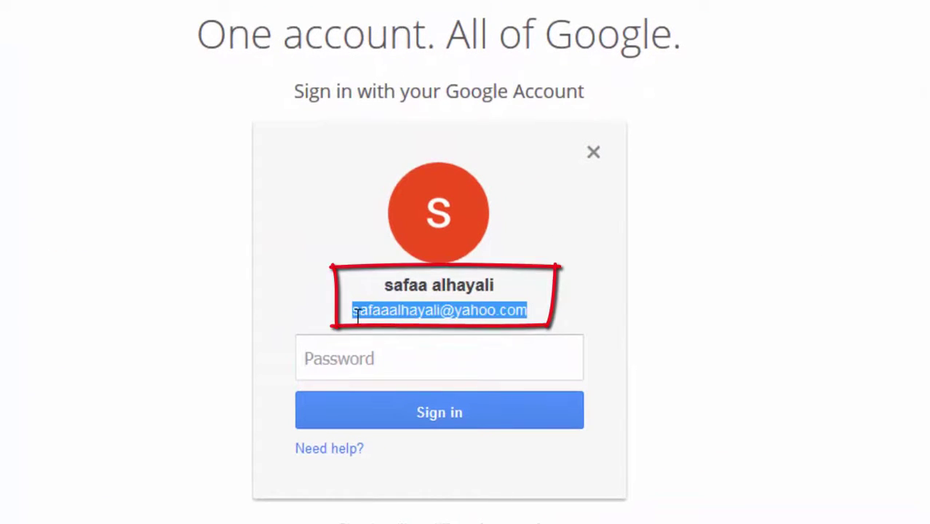
pyautogui.press('Tab')
pyautogui.write('•••••••••••••••')
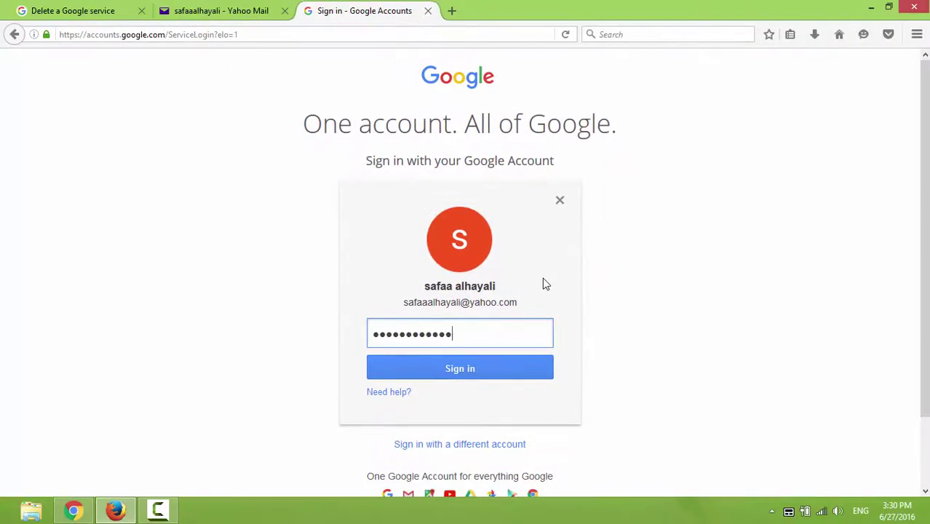
pyautogui.press('Return')
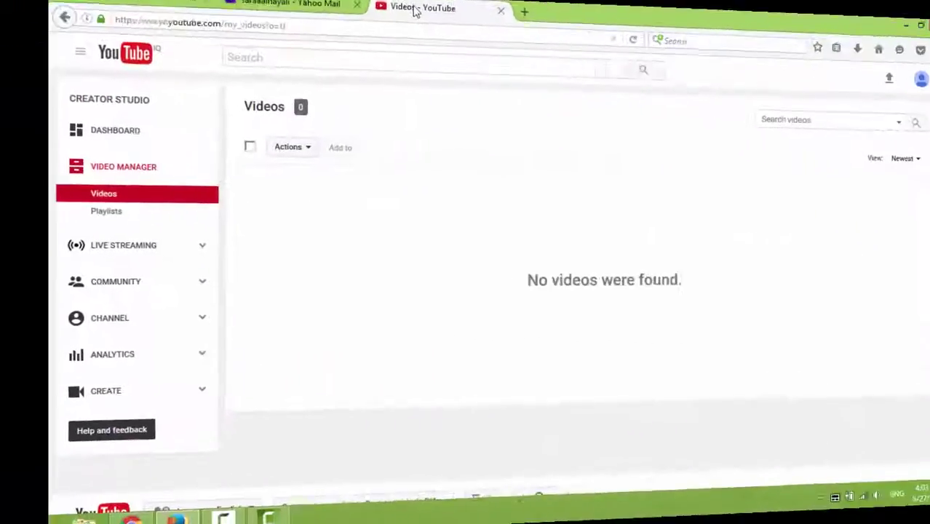
pyautogui.click(890, 65)
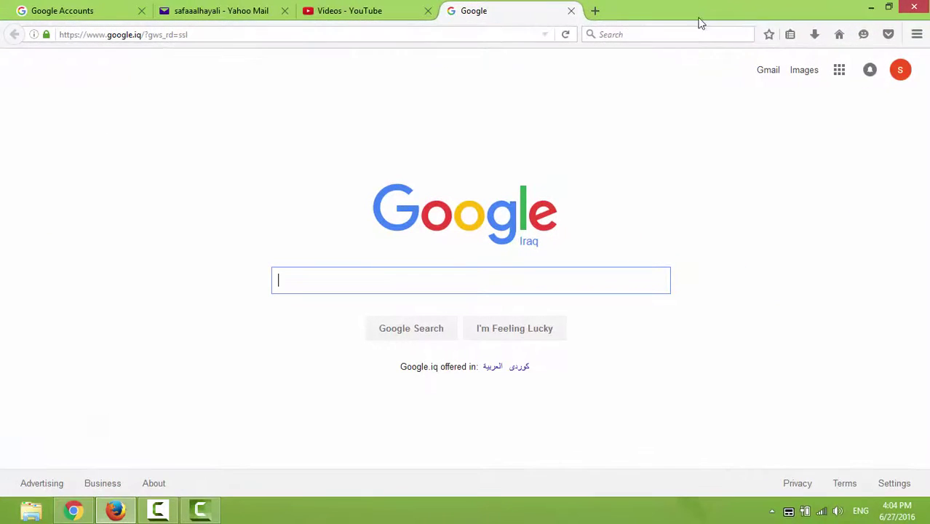
# Upgrade to a Google+ profile, skip suggestions and preview, and check the account card's Yahoo address.
pyautogui.click(840, 72)
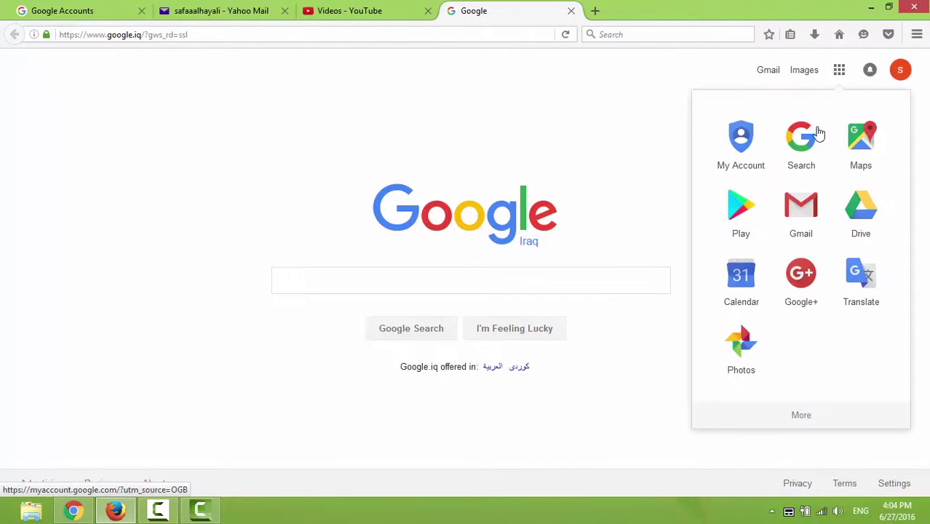
pyautogui.click(816, 277)
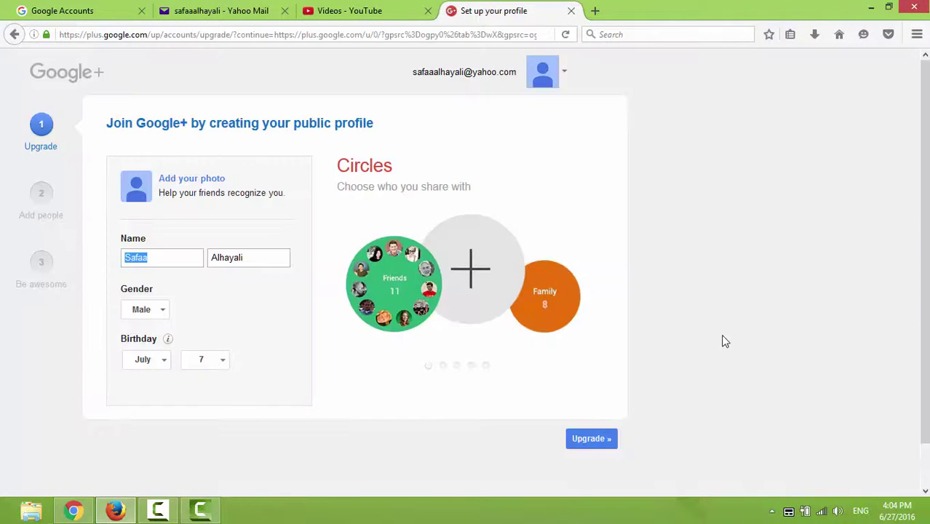
pyautogui.click(612, 440)
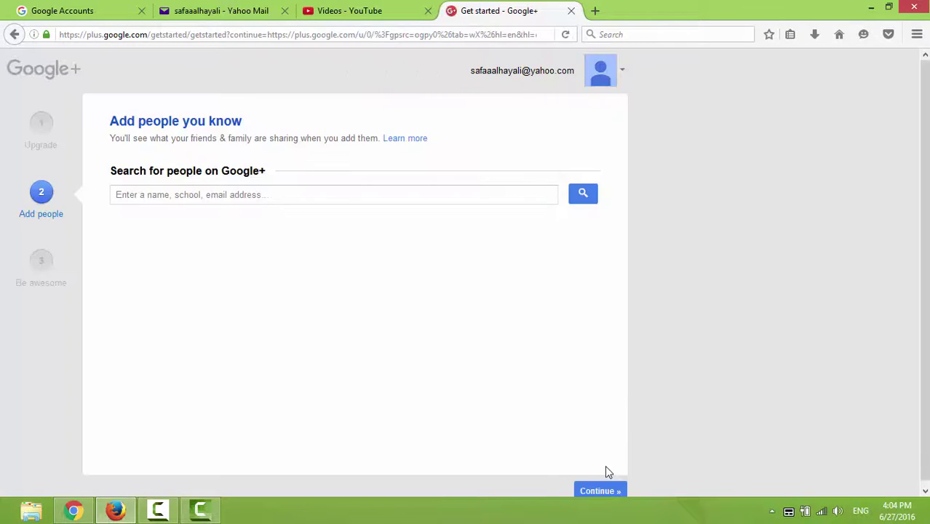
pyautogui.click(605, 491)
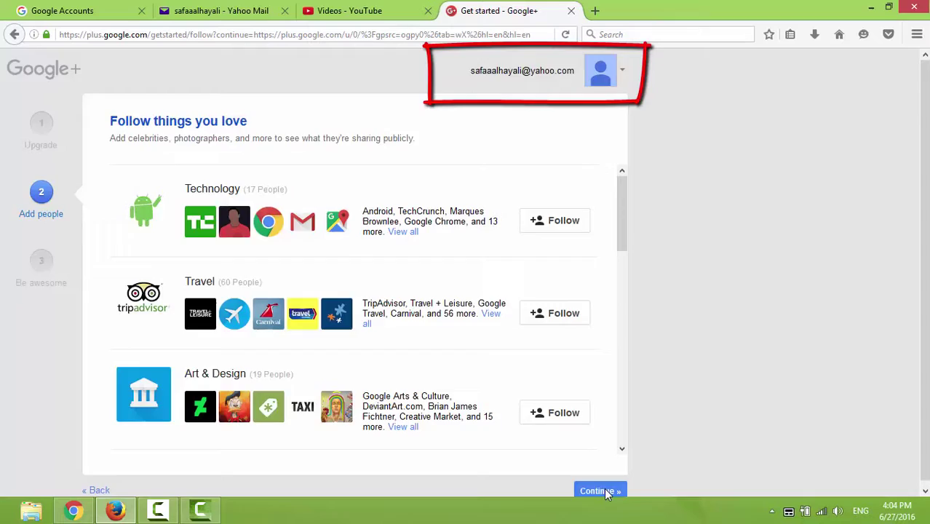
pyautogui.click(604, 490)
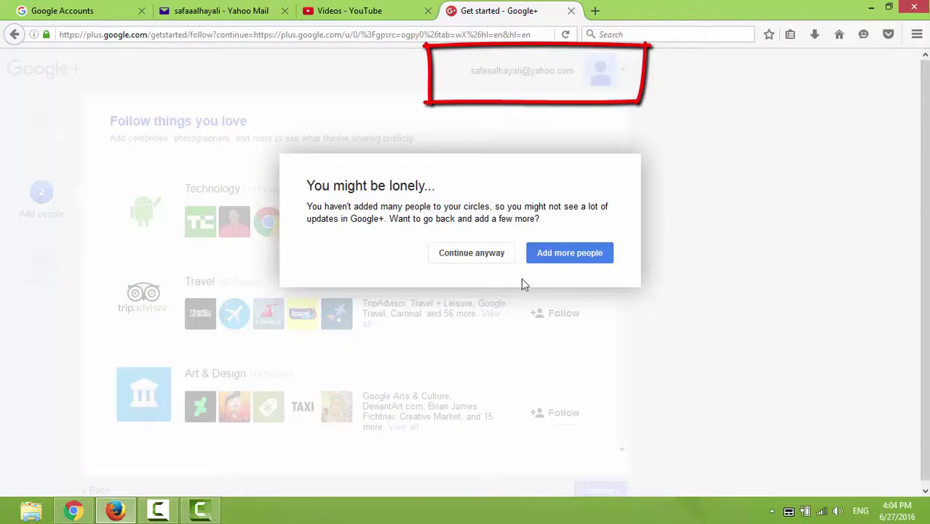
pyautogui.click(471, 253)
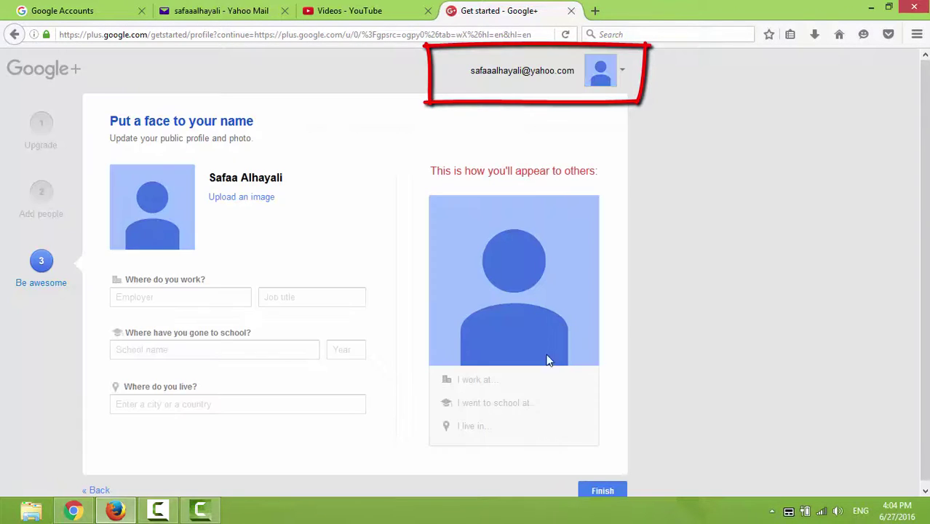
pyautogui.click(602, 492)
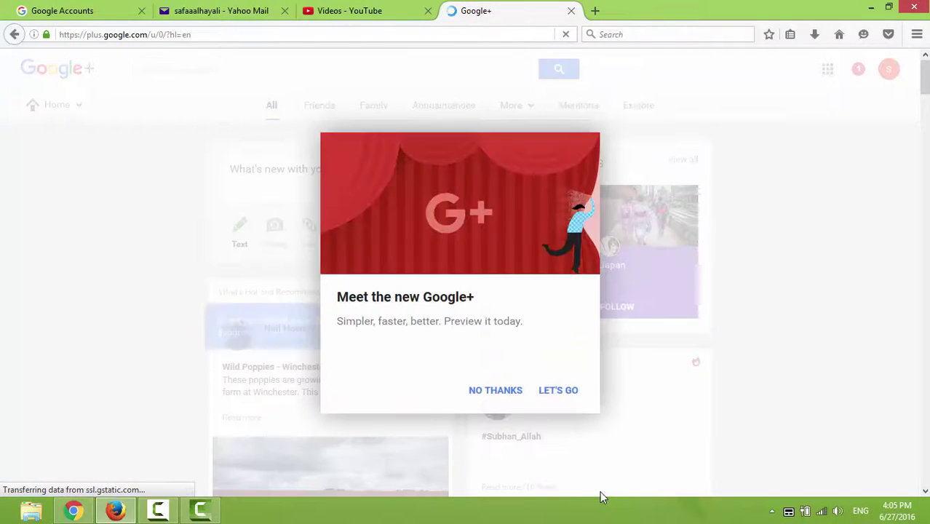
pyautogui.click(499, 396)
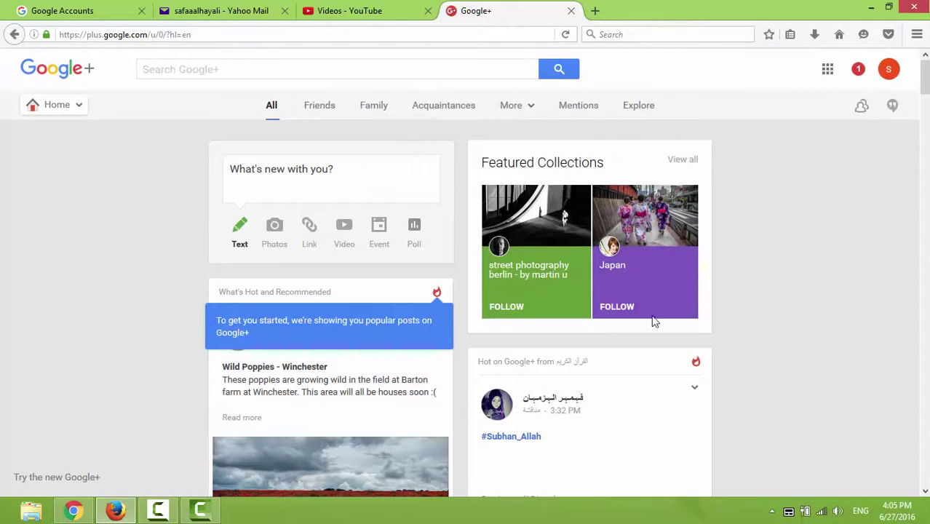
pyautogui.click(889, 71)
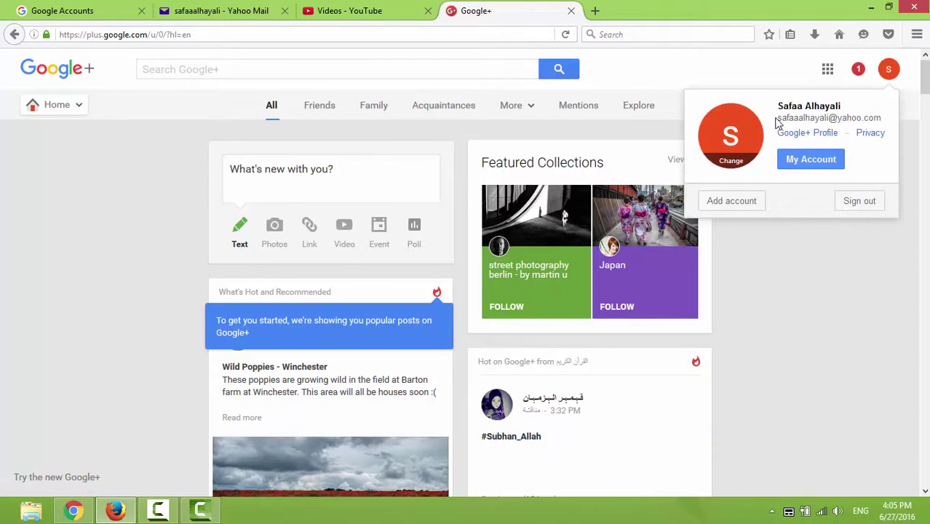
pyautogui.moveTo(779, 118); pyautogui.dragTo(885, 124)
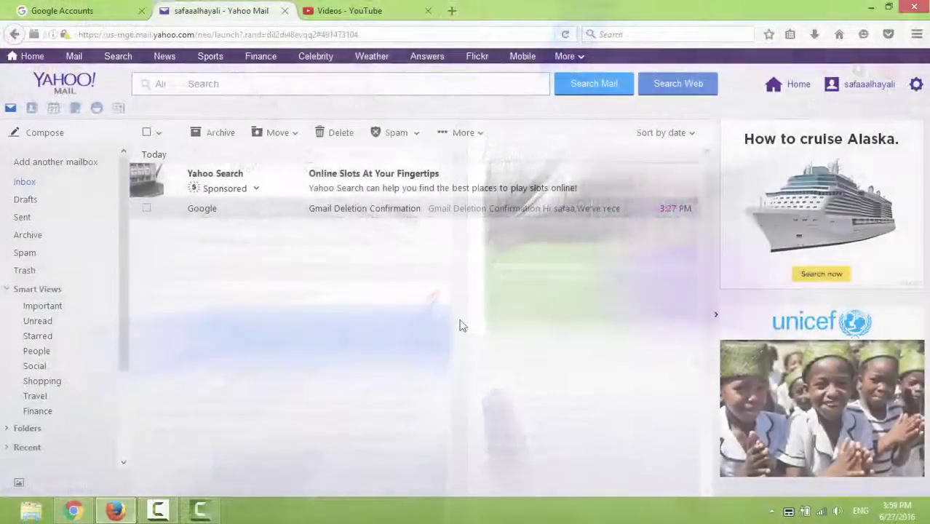
# Send a Yahoo test email to the deleted Gmail address with a short message.
pyautogui.click(22, 137)
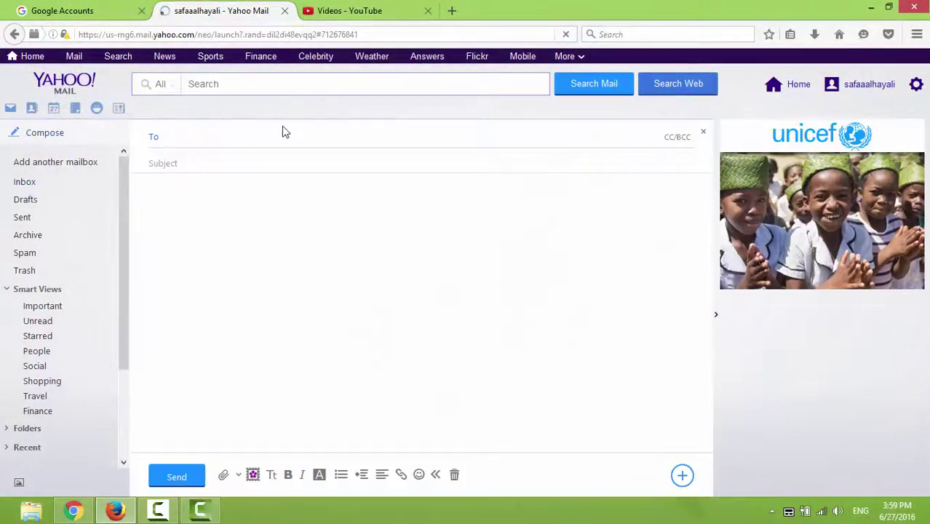
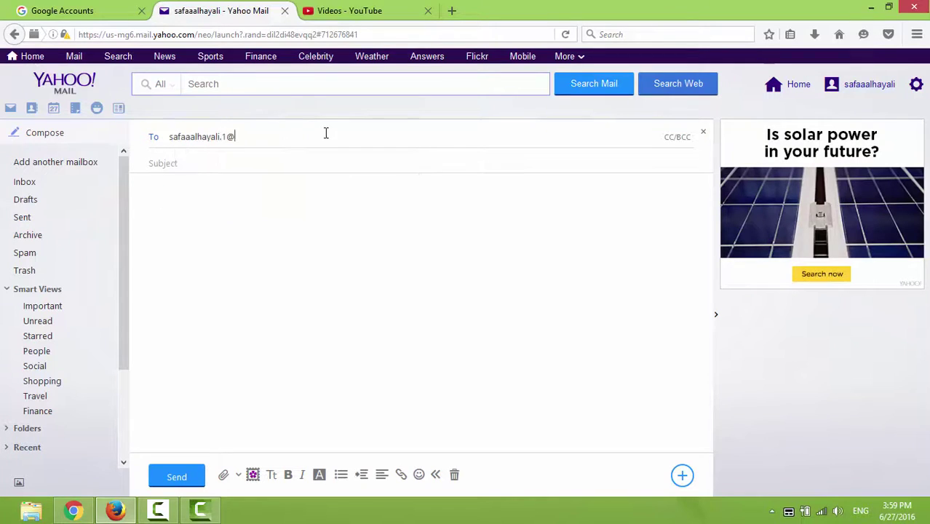
pyautogui.press('Return')
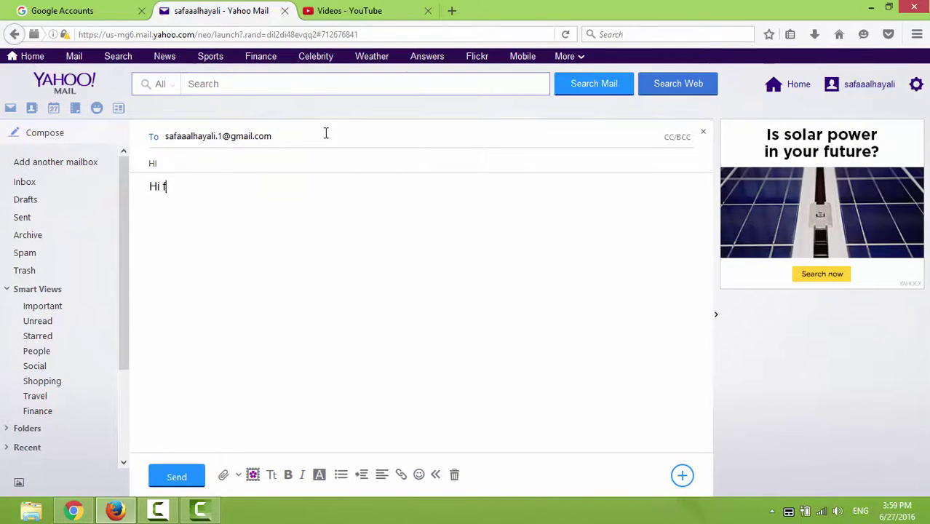
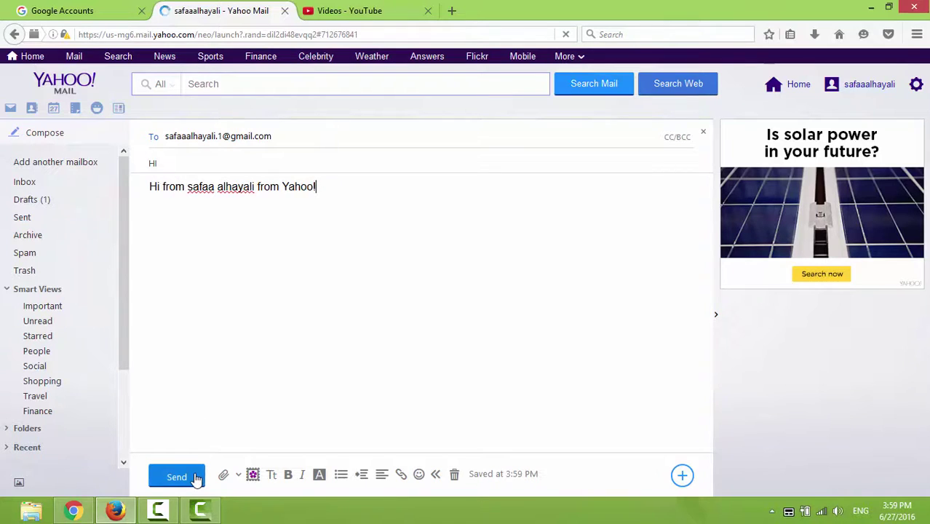
pyautogui.click(195, 480)
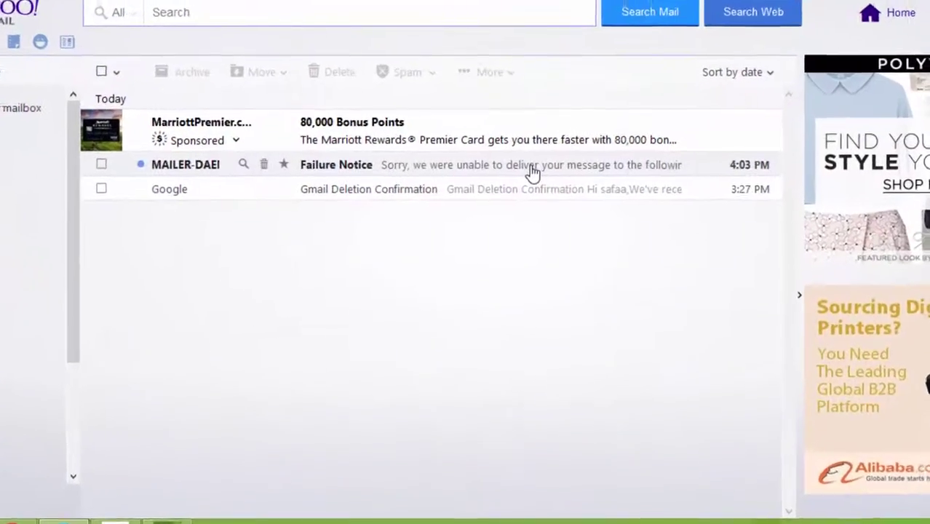
# Read the MAILER-DAEMON Failure Notice stating the Gmail account does not exist.
pyautogui.click(532, 173)
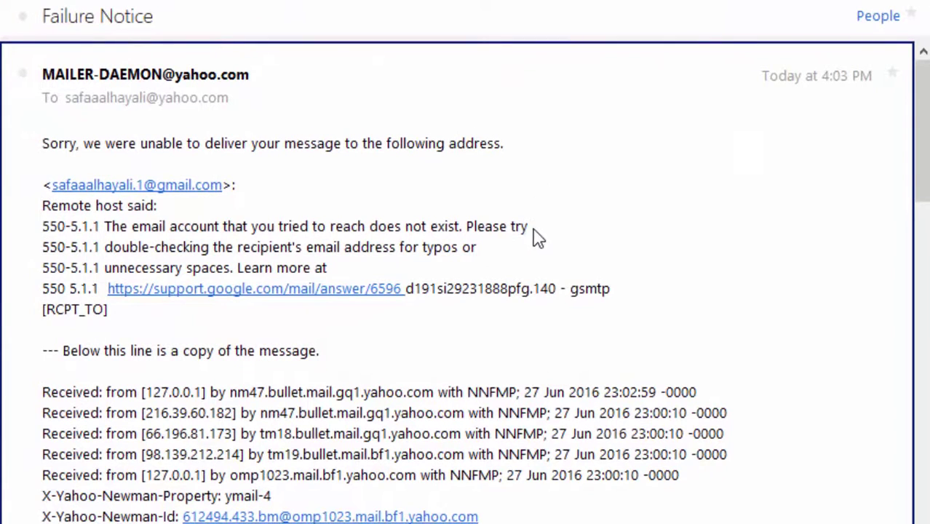
pyautogui.moveTo(536, 234); pyautogui.dragTo(106, 228)
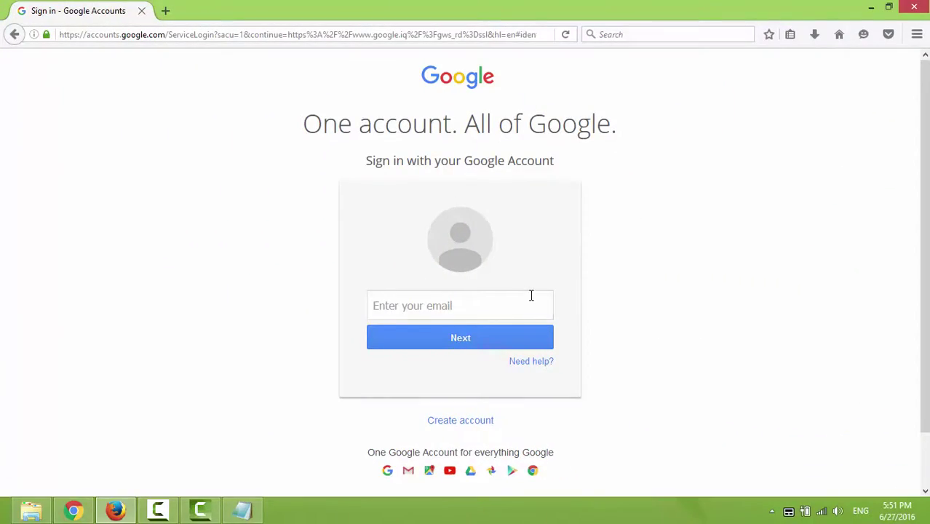
# Sign in using the Gmail address and check the signed-in account in the avatar menu.
pyautogui.click(530, 301)
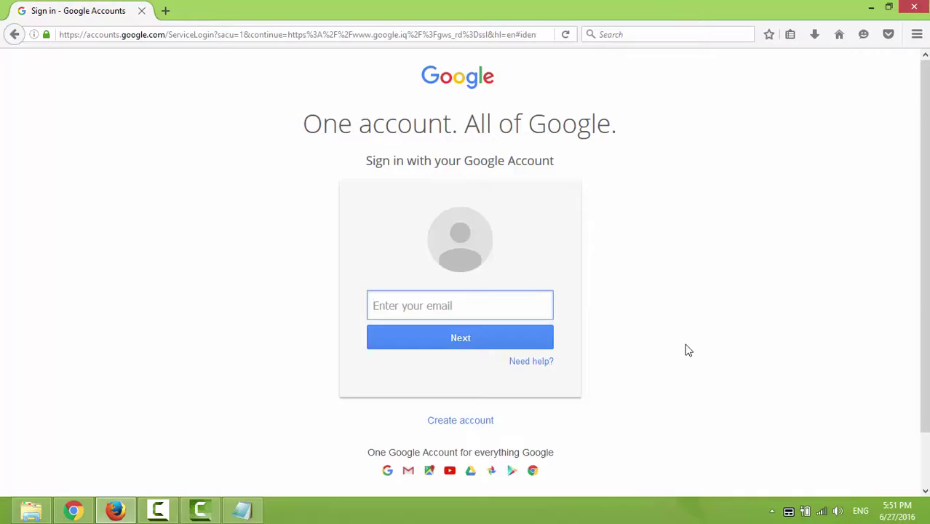
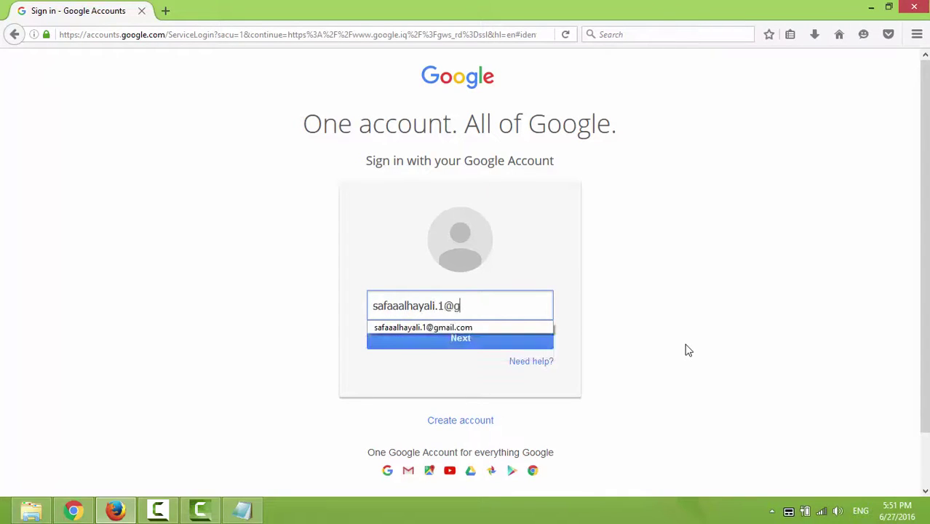
pyautogui.click(549, 339)
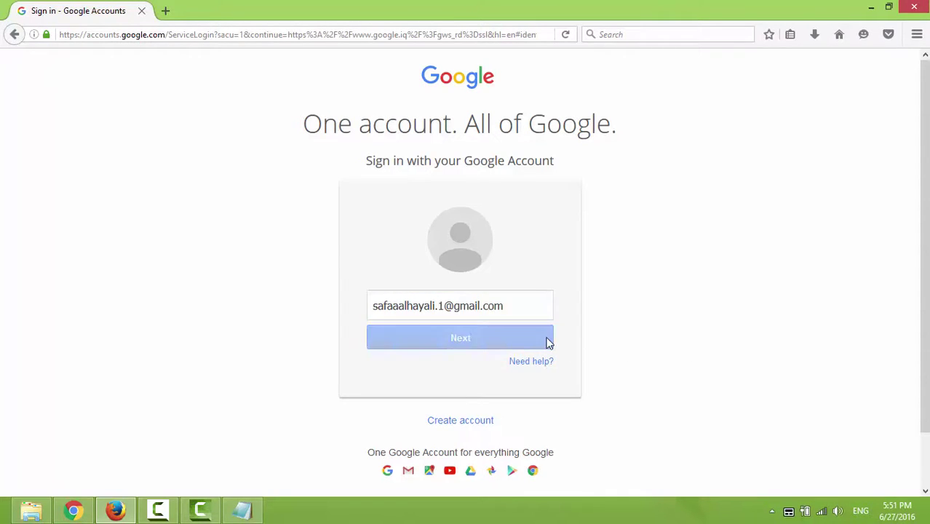
pyautogui.click(547, 361)
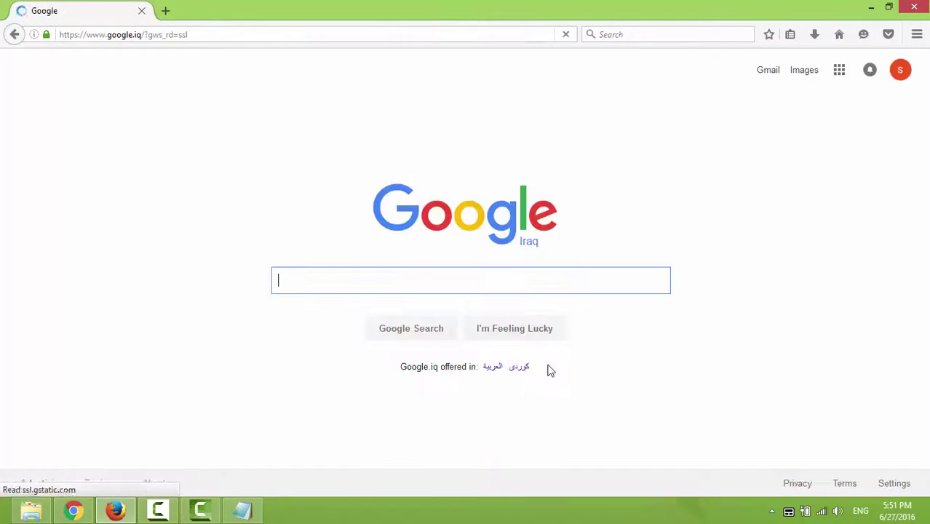
pyautogui.click(900, 72)
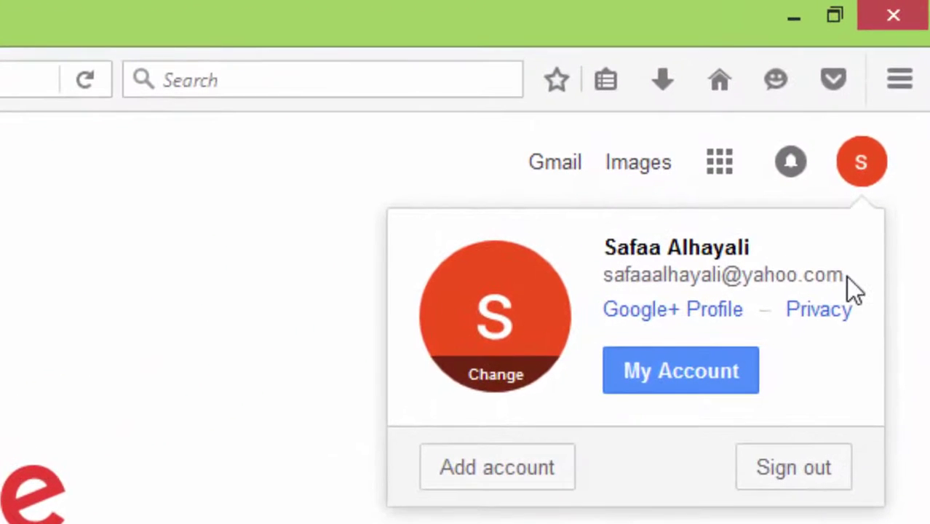
pyautogui.moveTo(846, 277); pyautogui.dragTo(603, 286)
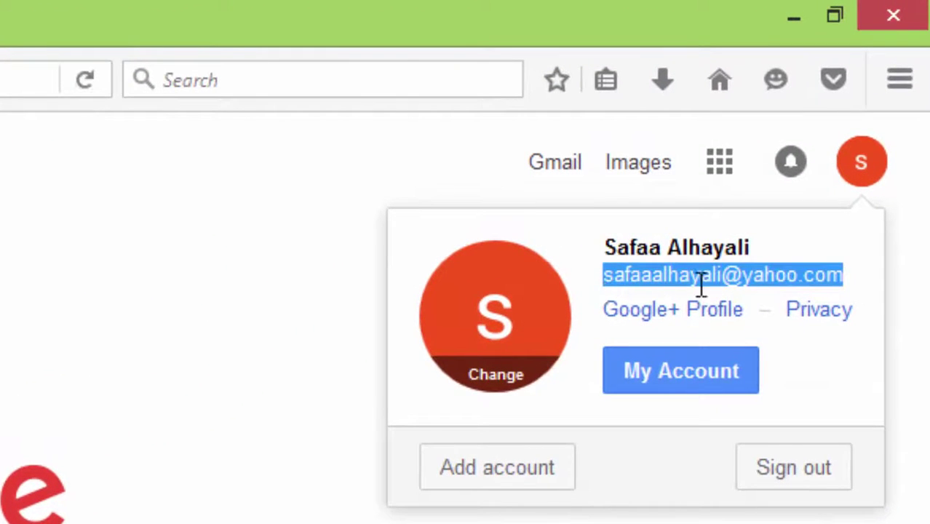
pyautogui.click(747, 278)
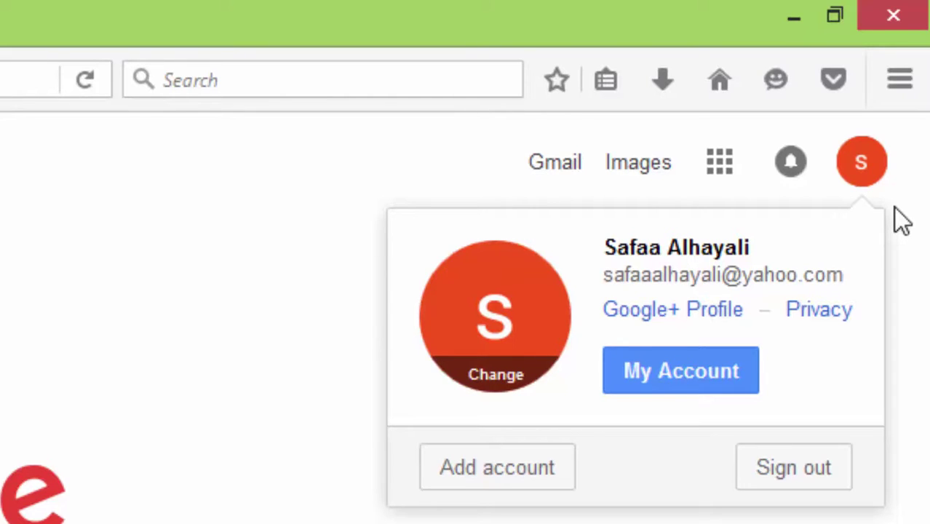
pyautogui.click(892, 226)
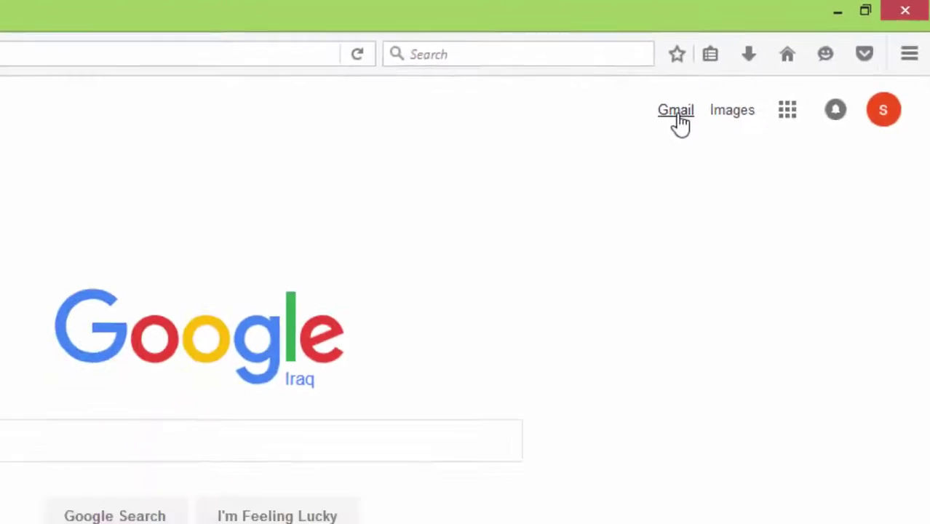
# Open the Add Gmail form, review its notes on the fixed address and alternate email, and submit.
pyautogui.click(676, 115)
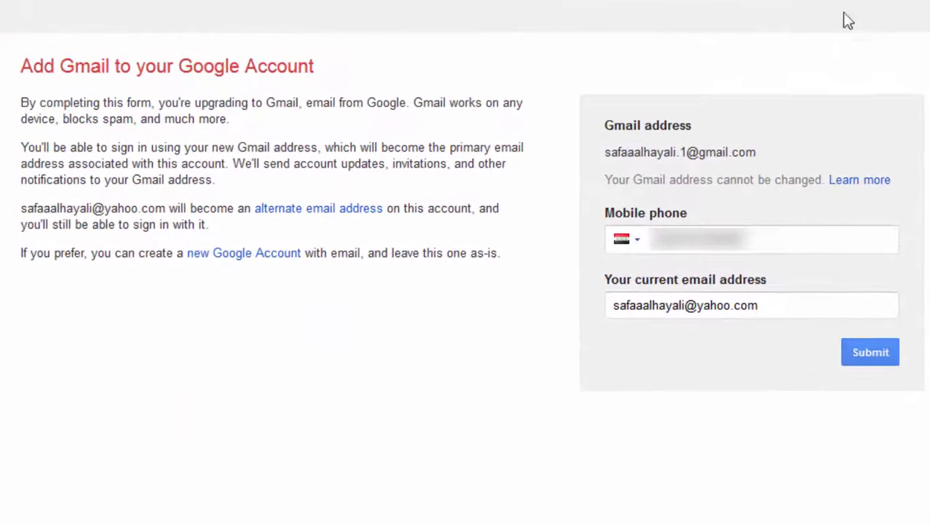
pyautogui.moveTo(606, 180)
pyautogui.mouseDown()
pyautogui.moveTo(825, 182)
pyautogui.moveTo(825, 194)
pyautogui.mouseUp()
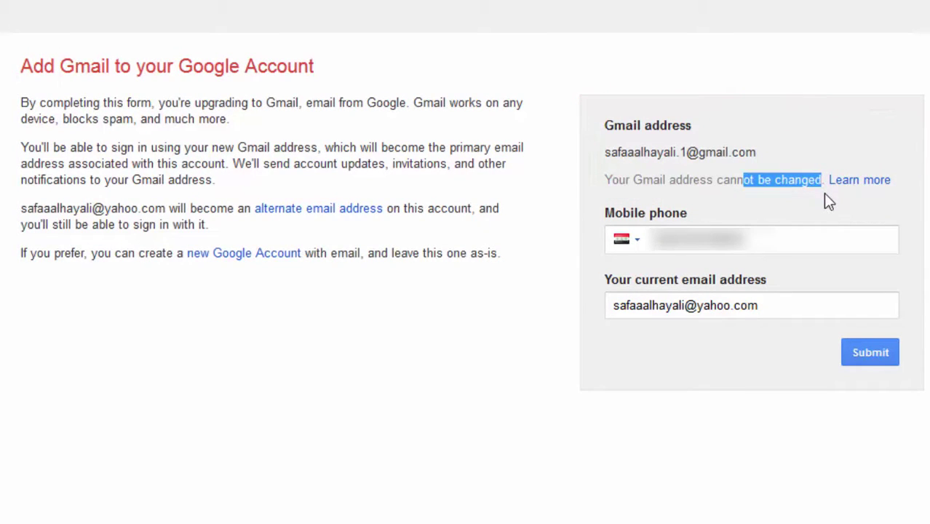
pyautogui.click(825, 194)
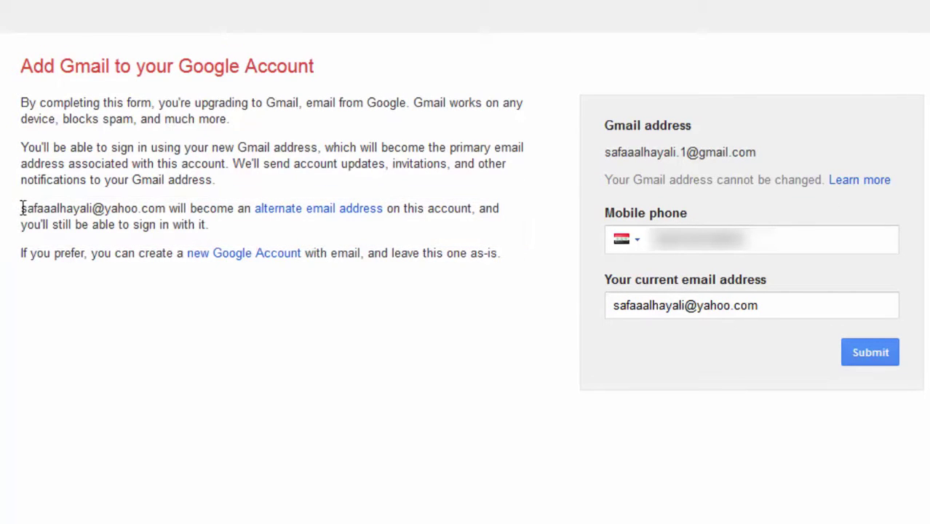
pyautogui.moveTo(21, 209); pyautogui.dragTo(268, 226)
pyautogui.click(249, 231)
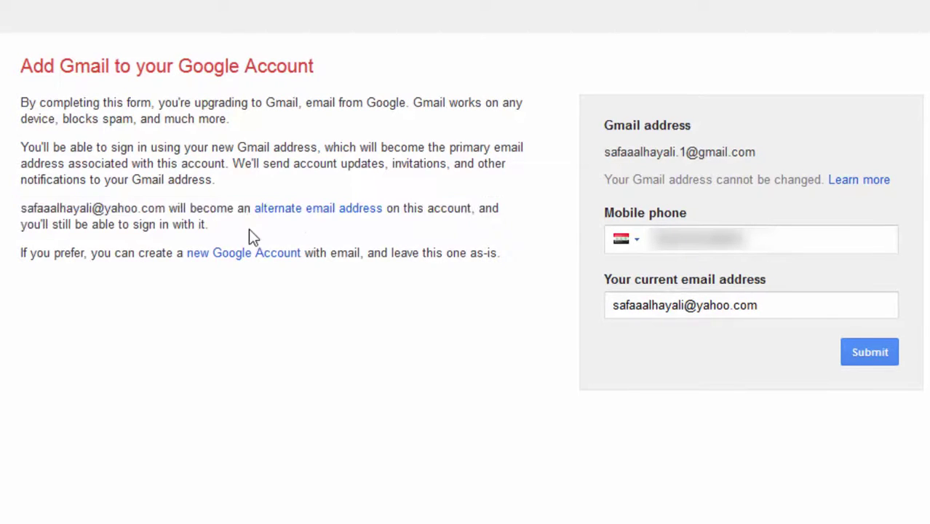
pyautogui.click(888, 352)
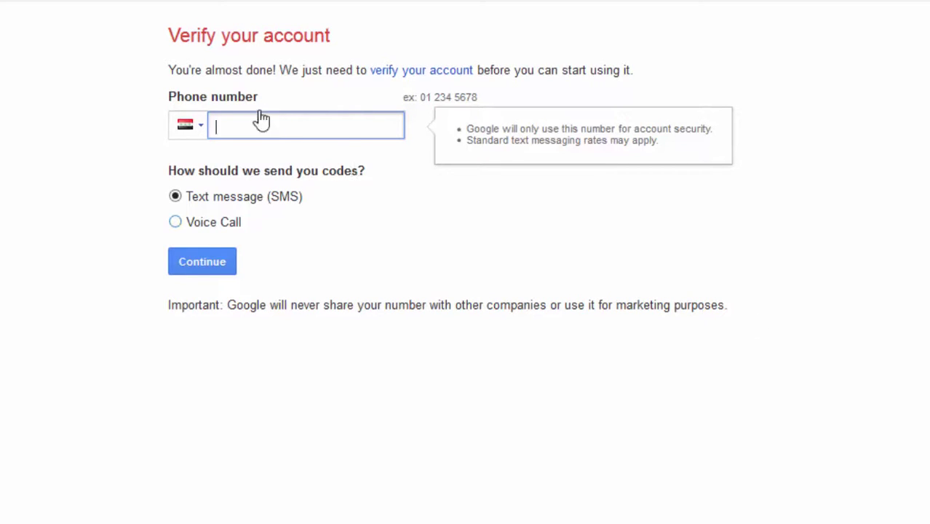
# Verify the account with the pasted phone number and a voice-call code to open the empty Gmail inbox.
pyautogui.hotkey('ctrl', 'v')
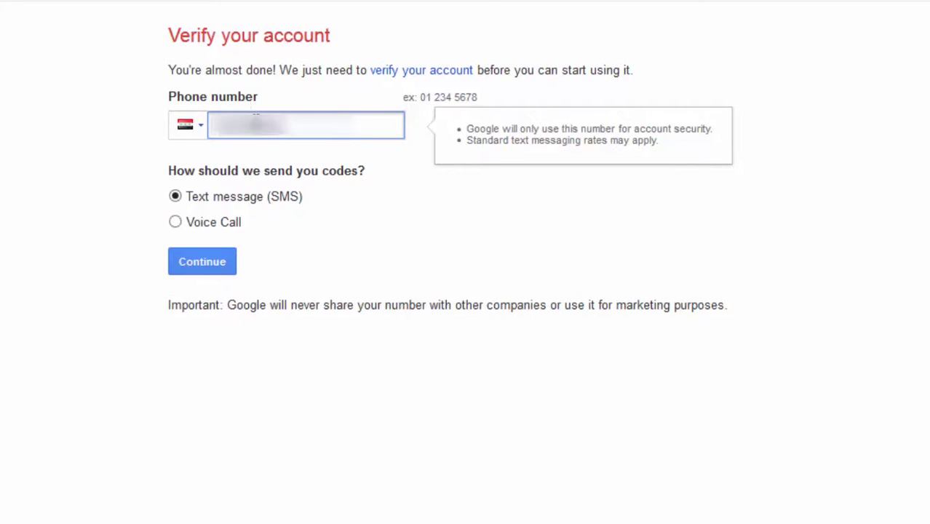
pyautogui.click(177, 222)
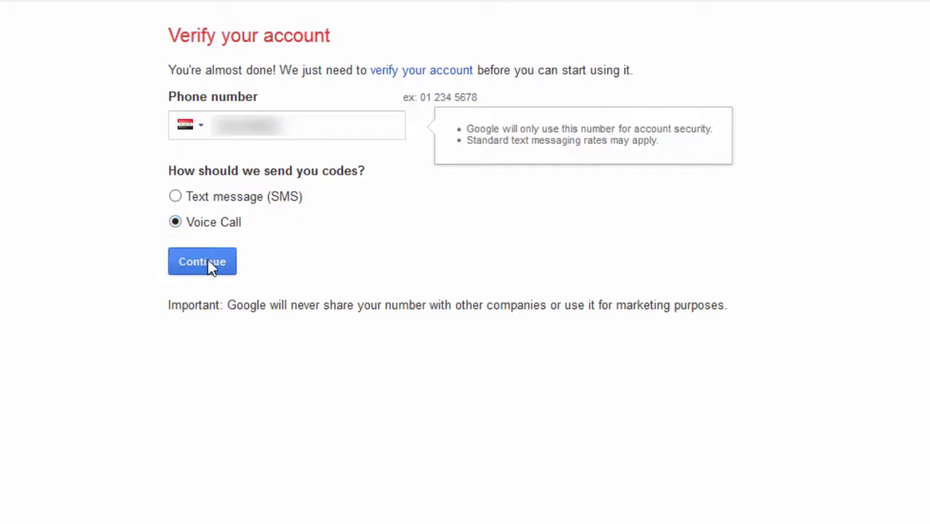
pyautogui.click(207, 262)
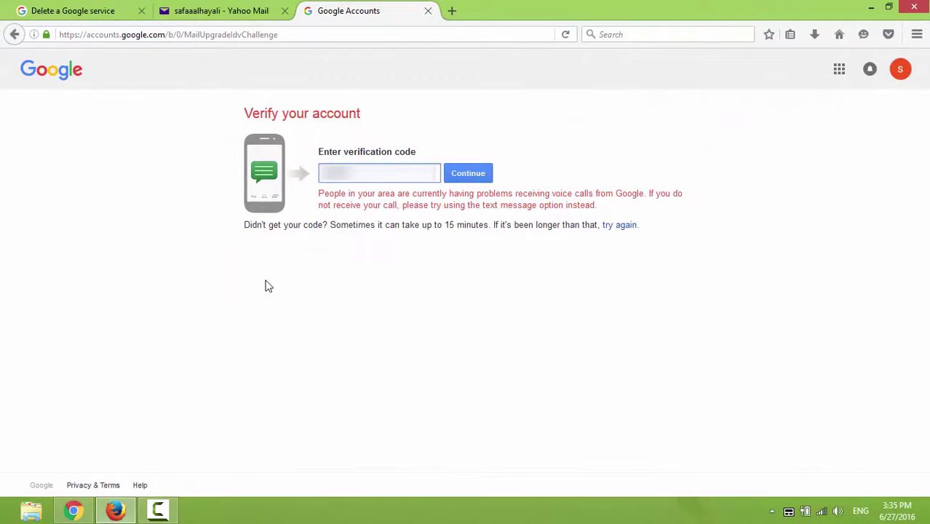
pyautogui.click(474, 181)
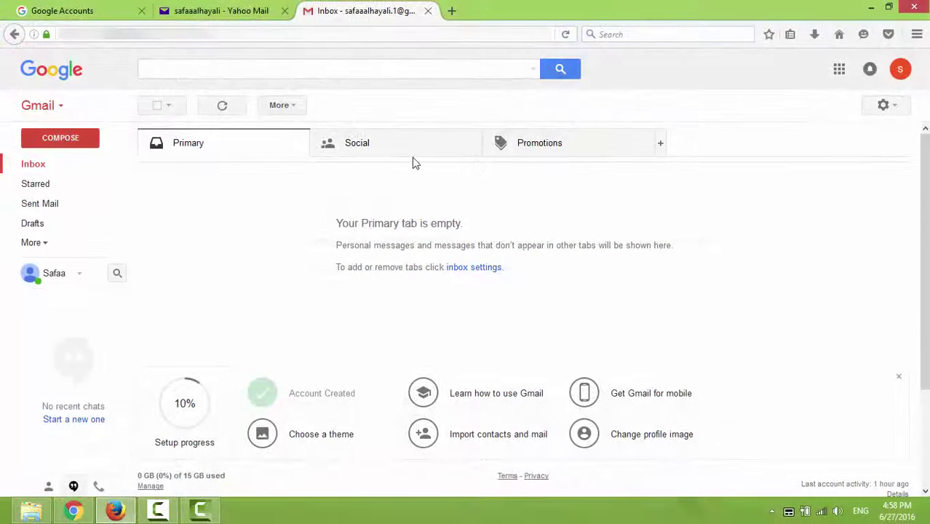
# From Yahoo Mail, send a 'Hi' test message with a short greeting to the restored Gmail address.
pyautogui.click(233, 12)
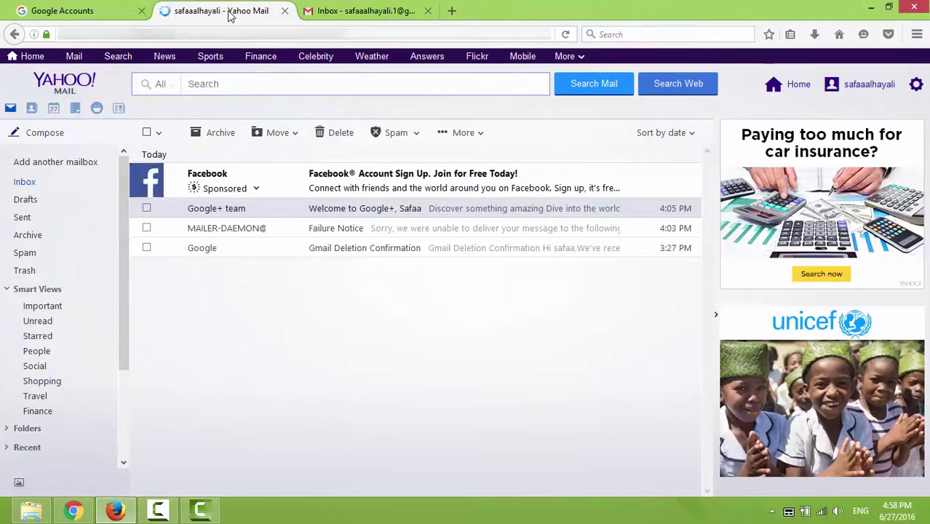
pyautogui.click(44, 133)
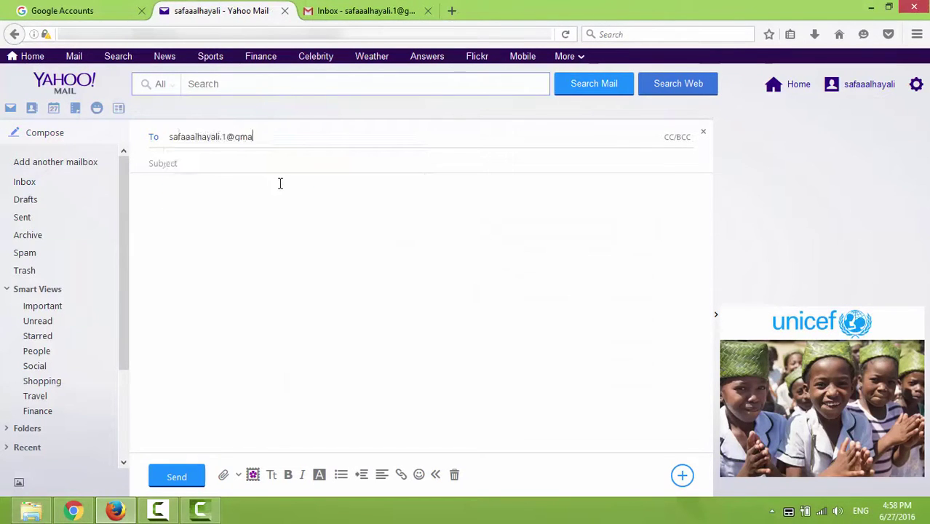
pyautogui.press('Return')
pyautogui.write('Hi from safaa ')
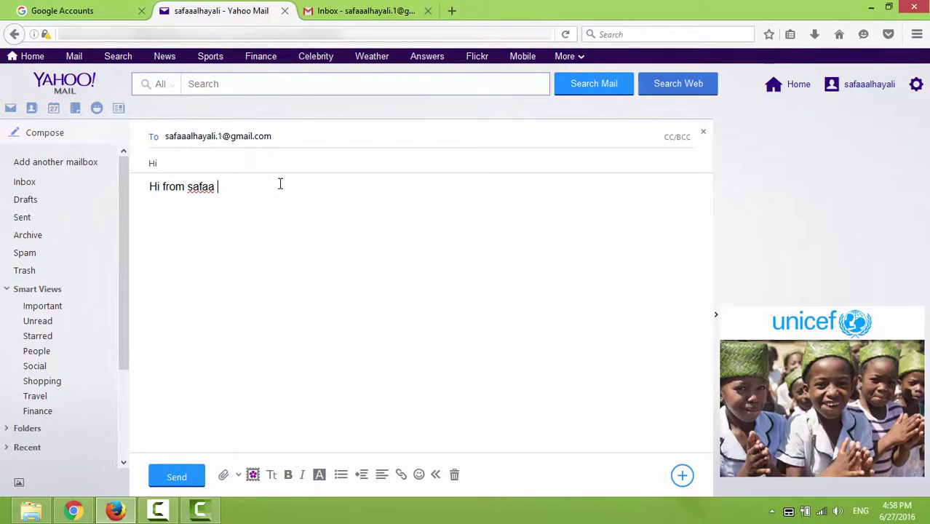
pyautogui.write('yahoo!')
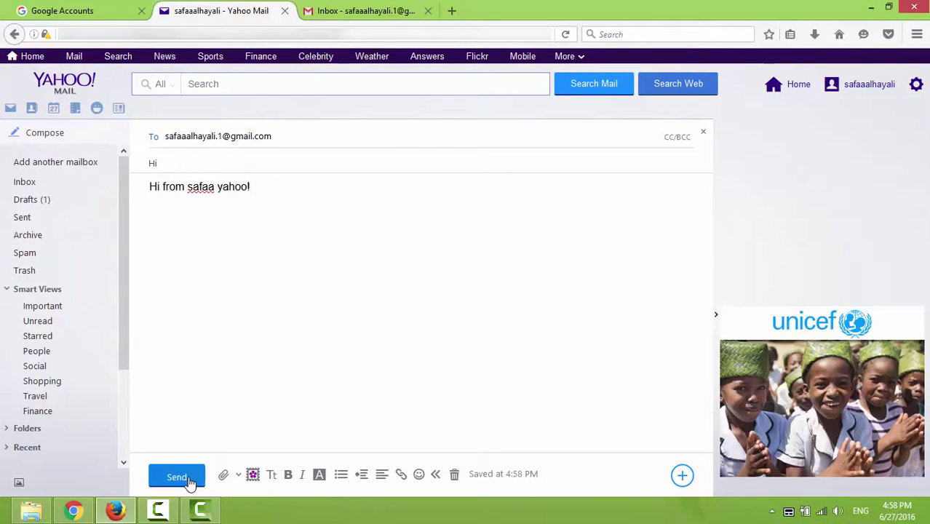
pyautogui.click(188, 480)
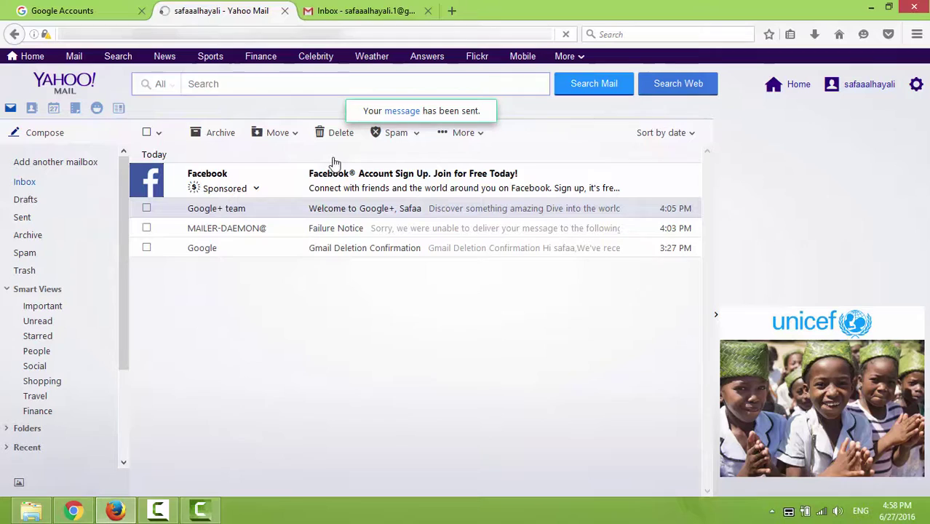
# Refresh the Gmail inbox, open the arrived 'Hi' message and highlight the sender's Yahoo address.
pyautogui.click(355, 11)
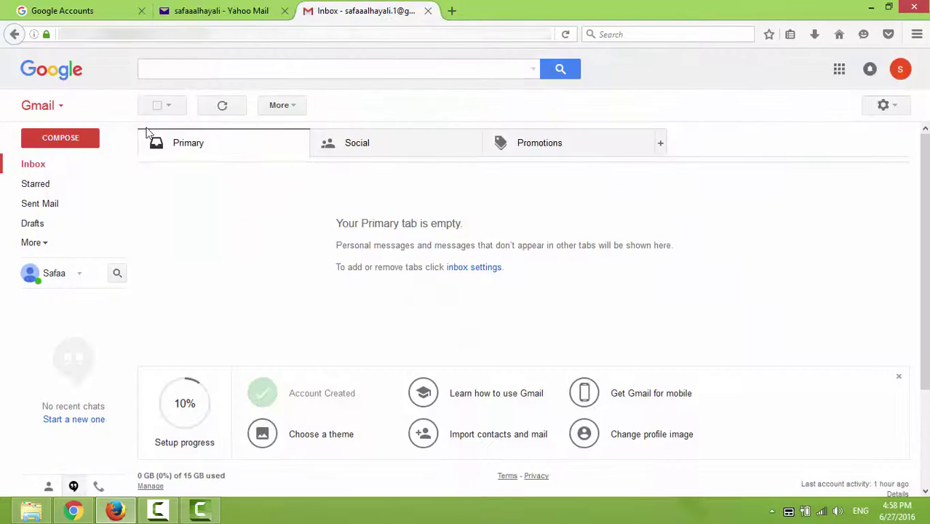
pyautogui.click(51, 167)
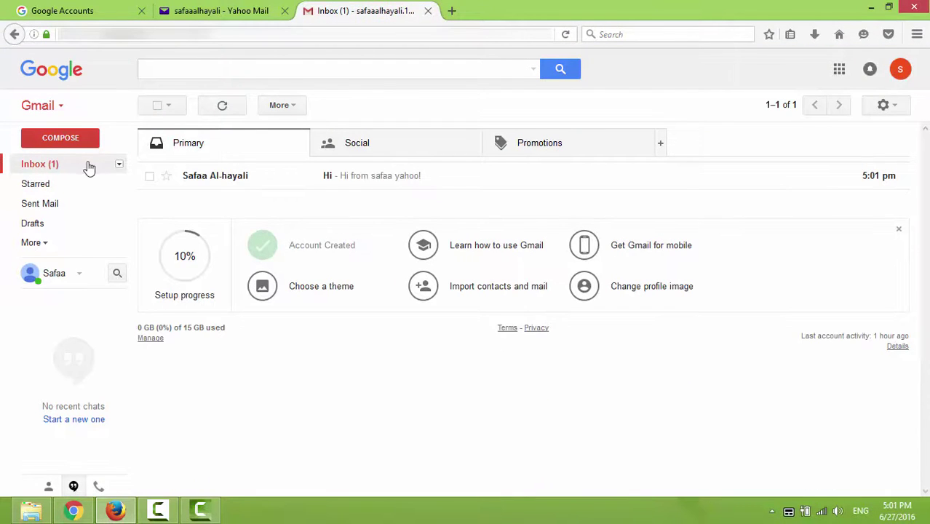
pyautogui.click(398, 181)
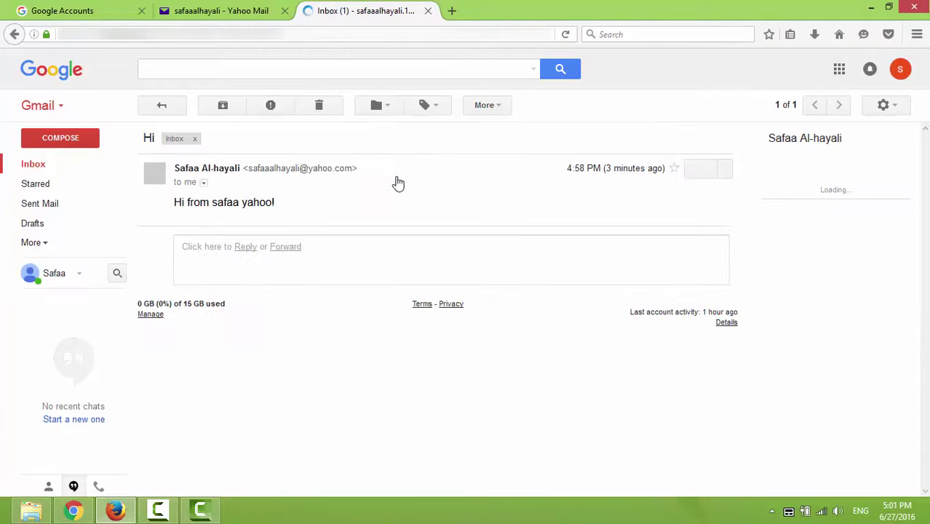
pyautogui.moveTo(353, 170); pyautogui.dragTo(253, 164)
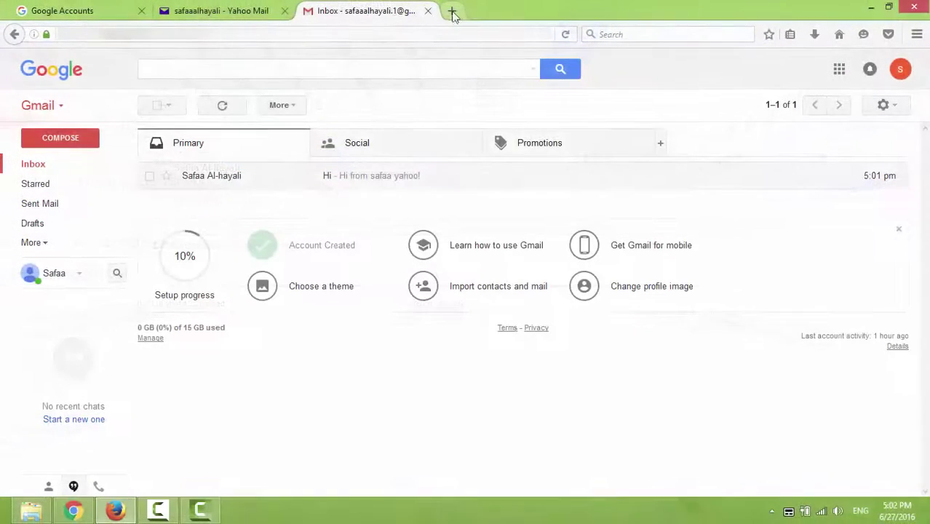
# Load youtube.com in a new browser tab.
pyautogui.click(453, 10)
pyautogui.write('youtube.com')
pyautogui.press('Return')
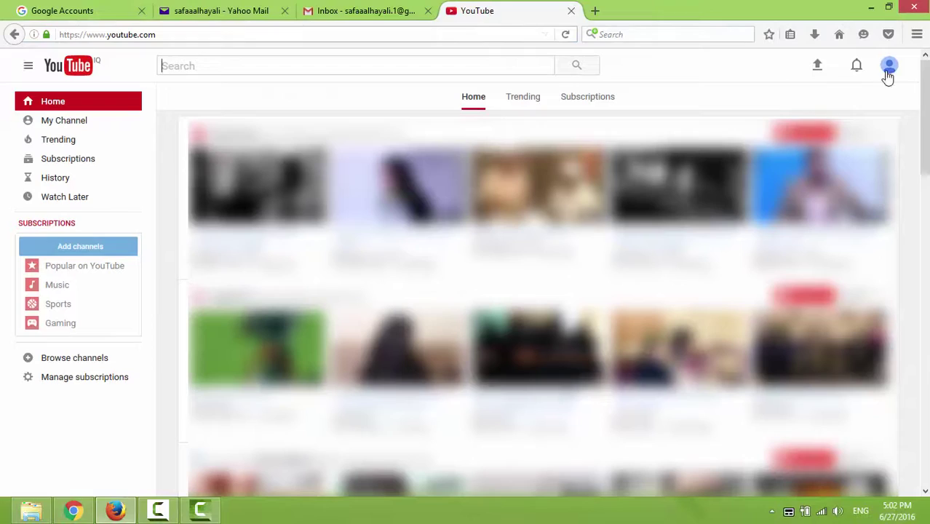
# Show YouTube's account menu to confirm it lists the restored Gmail address.
pyautogui.click(889, 67)
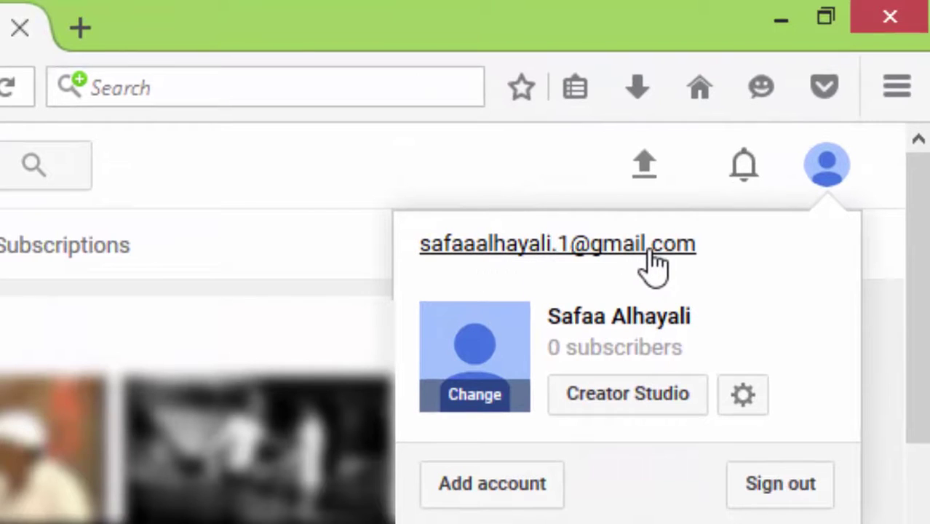
# Go to Google+ from the google.com apps grid in a new tab.
pyautogui.click(89, 29)
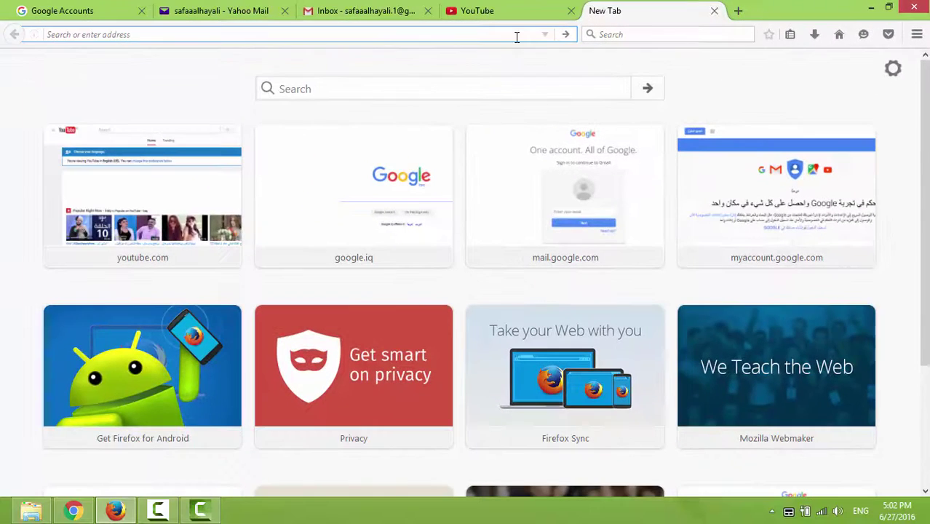
pyautogui.write('google.com')
pyautogui.press('Return')
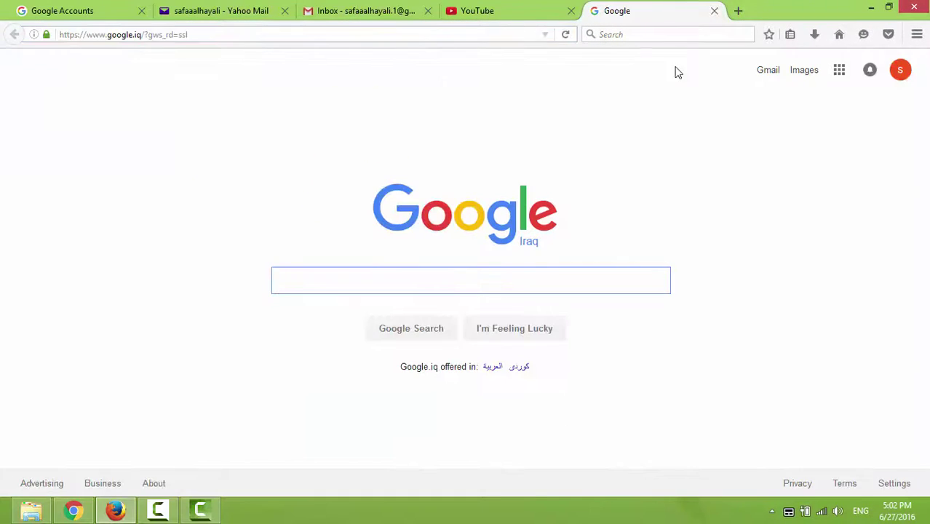
pyautogui.click(793, 105)
pyautogui.click(801, 278)
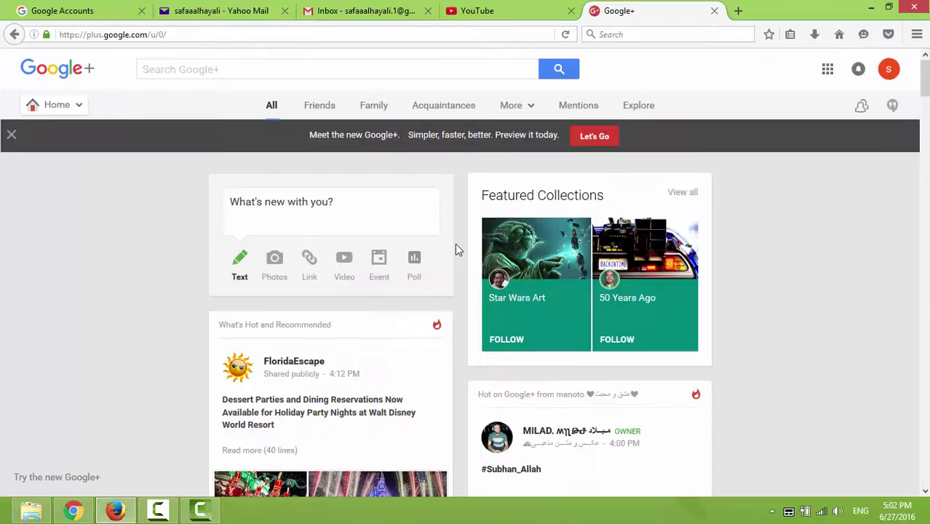
# Open Google+ Settings via Profile and highlight the Gmail notification delivery address.
pyautogui.click(50, 109)
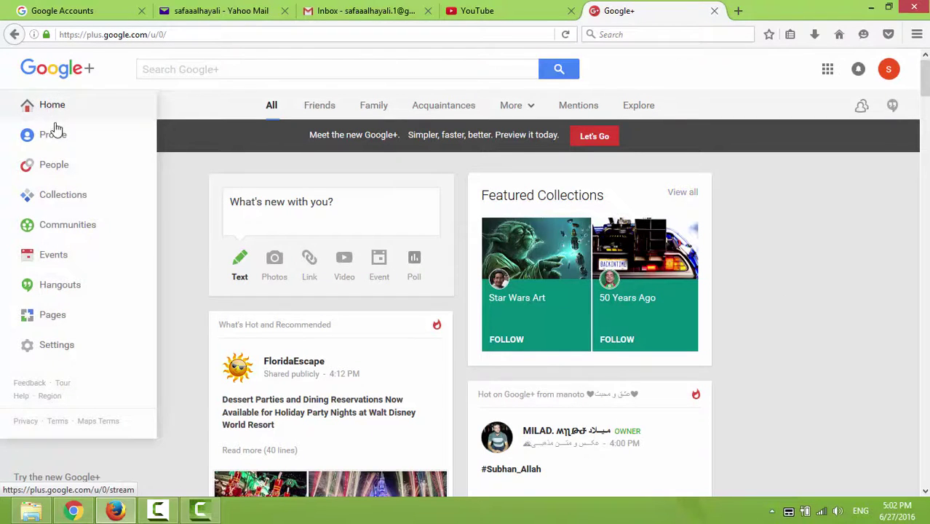
pyautogui.click(58, 135)
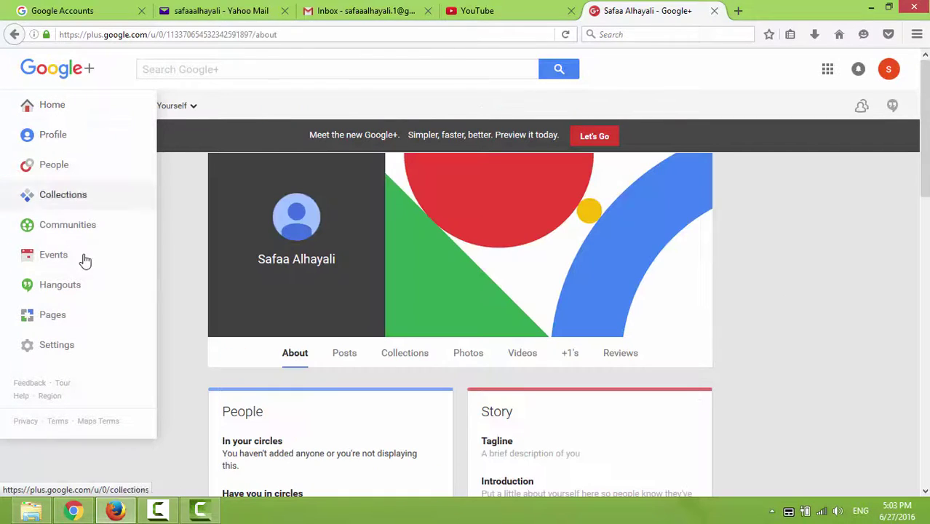
pyautogui.click(80, 343)
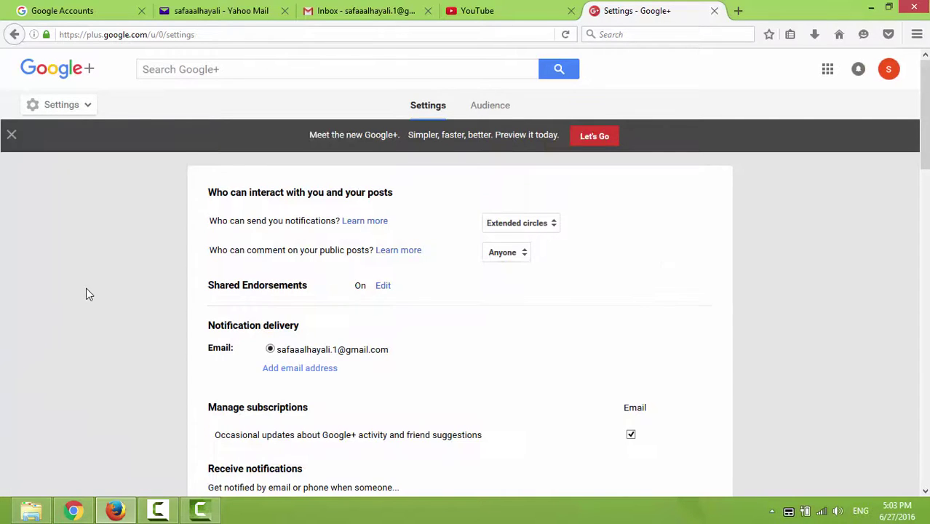
pyautogui.scroll(-5, 113, 269)
pyautogui.scroll(3, 114, 269)
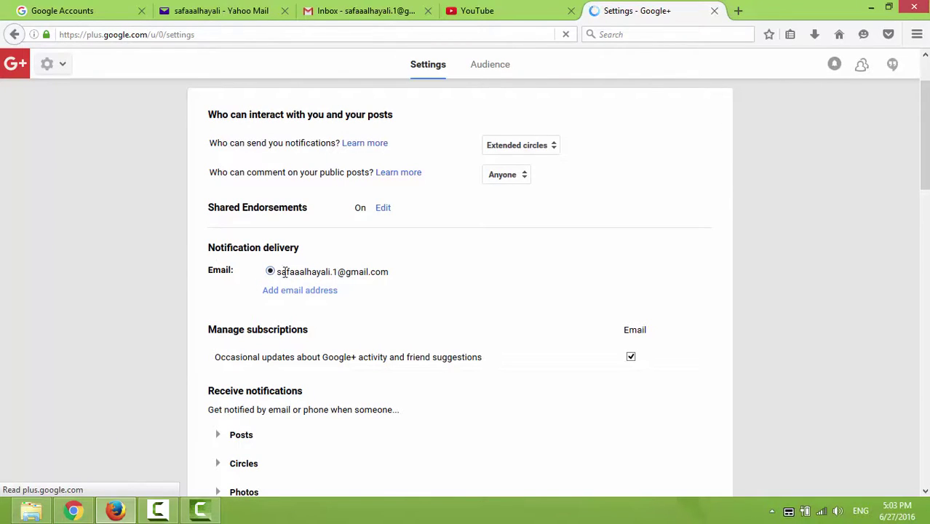
pyautogui.moveTo(282, 274); pyautogui.dragTo(392, 275)
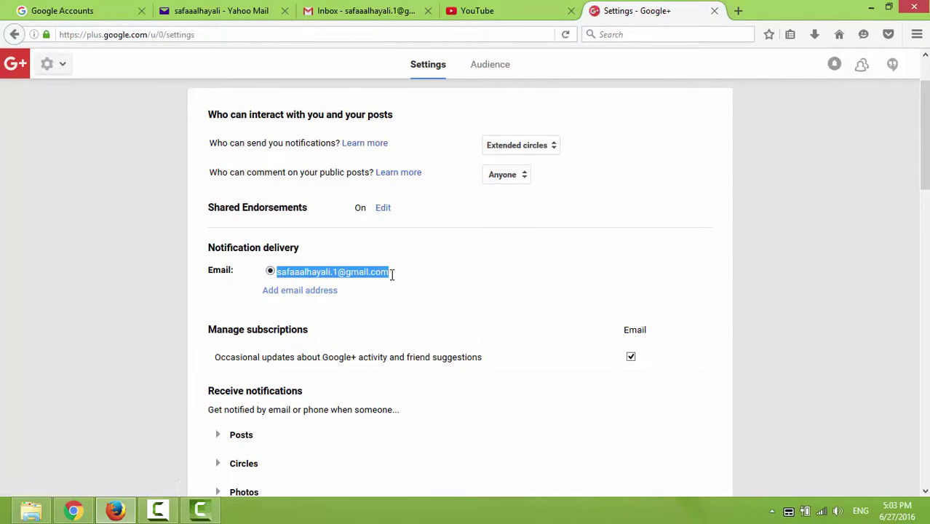
pyautogui.click(402, 280)
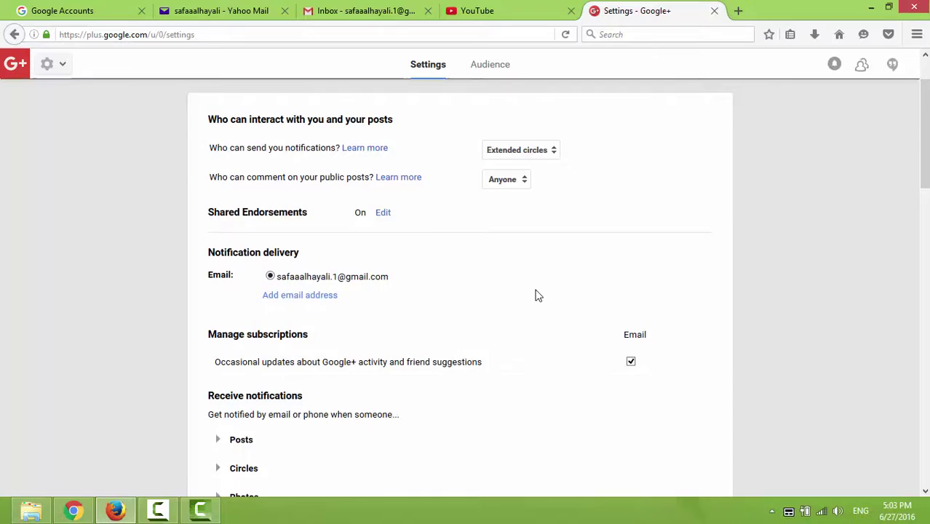